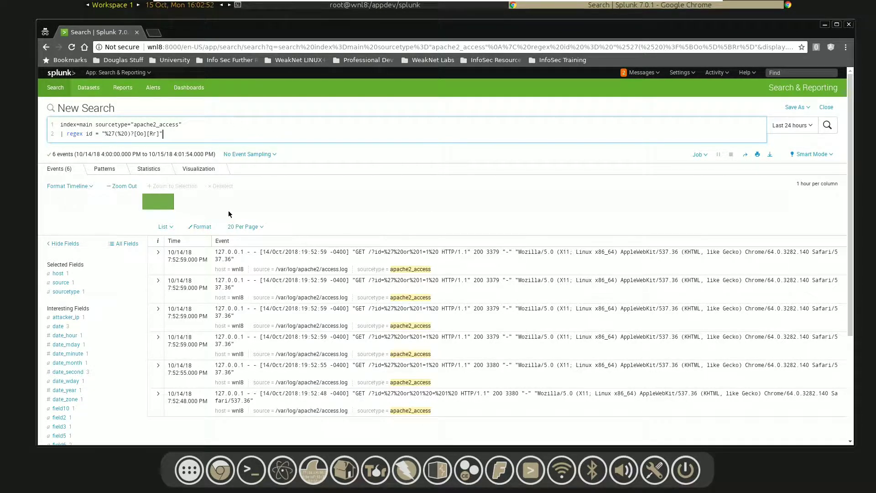
- Inspect the first SQL injection event's extracted fields, then collapse it and return to the search query
{"action": "left_click", "coordinate": [158, 252]}
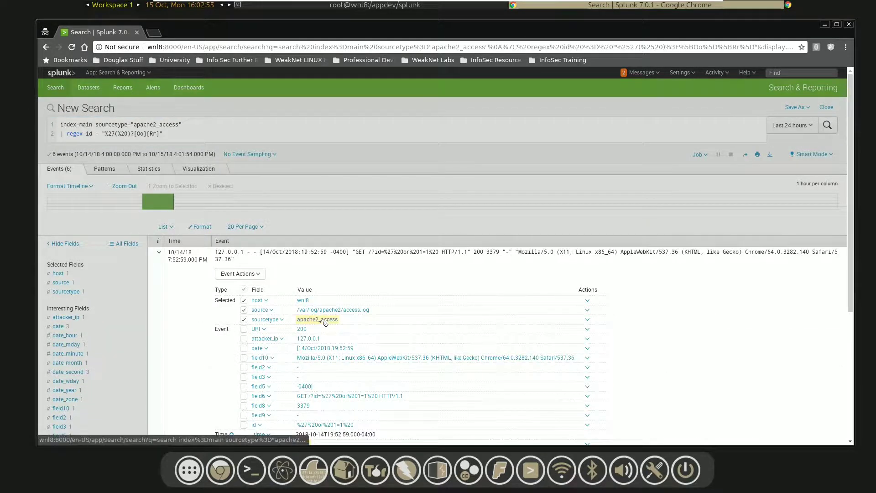
{"action": "scroll", "coordinate": [323, 325], "scroll_direction": "down", "scroll_amount": 1}
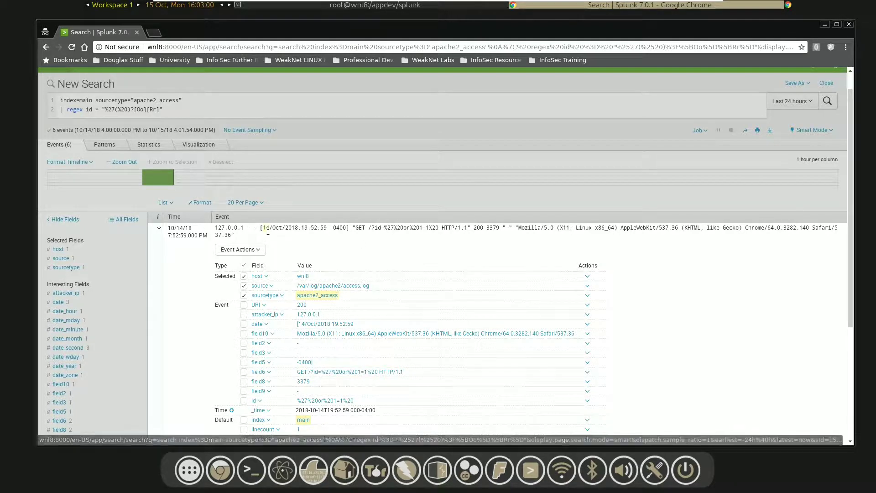
{"action": "left_click", "coordinate": [158, 228]}
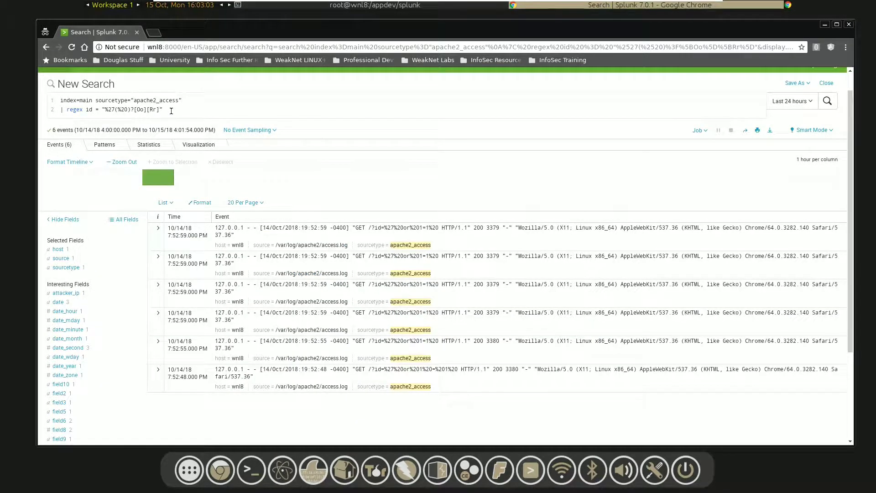
{"action": "left_click", "coordinate": [172, 111]}
- Add a third search line '| table attacker_ip, id,', checking field names in the first event
{"action": "key", "text": "Return"}
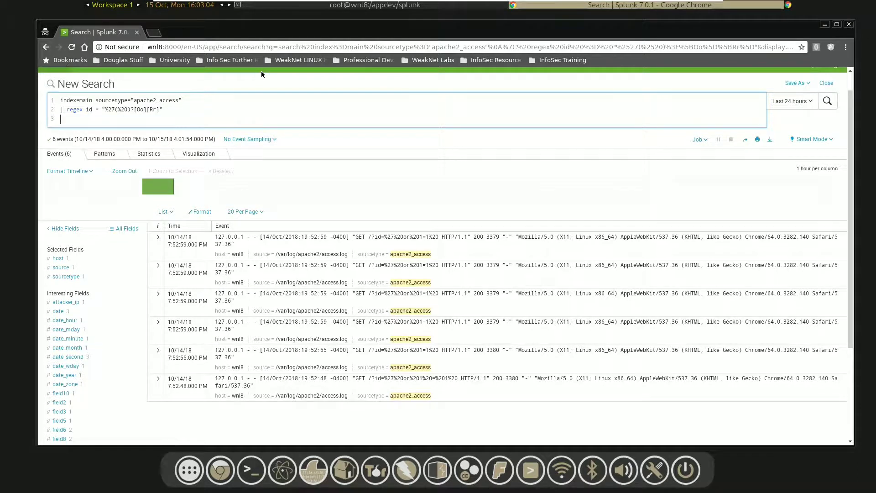
{"action": "type", "text": "| "}
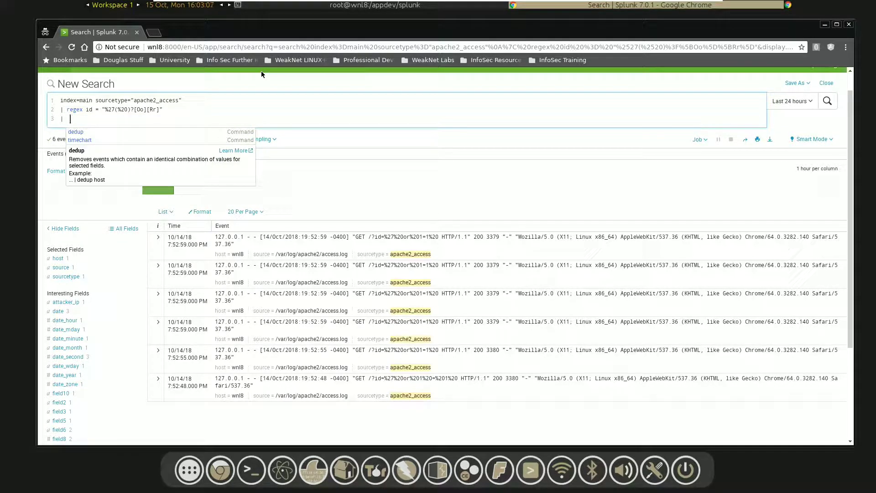
{"action": "type", "text": "table "}
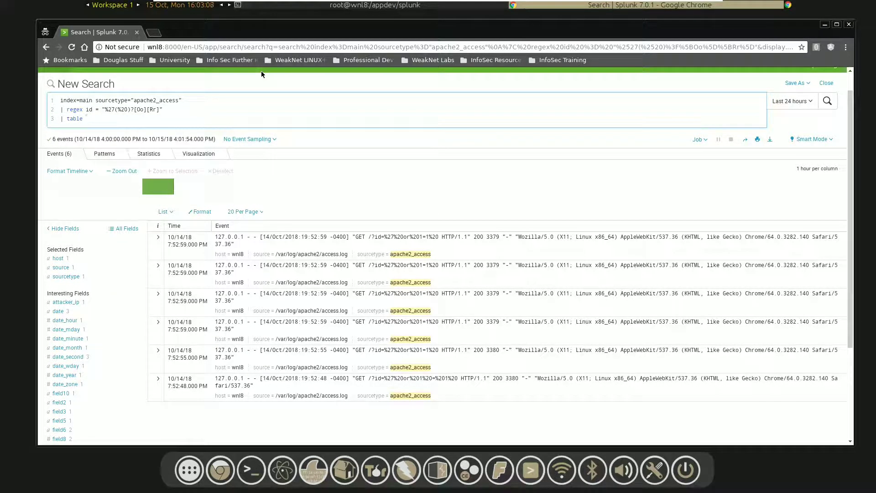
{"action": "type", "text": "attacker_ip, id,"}
{"action": "left_click", "coordinate": [154, 245]}
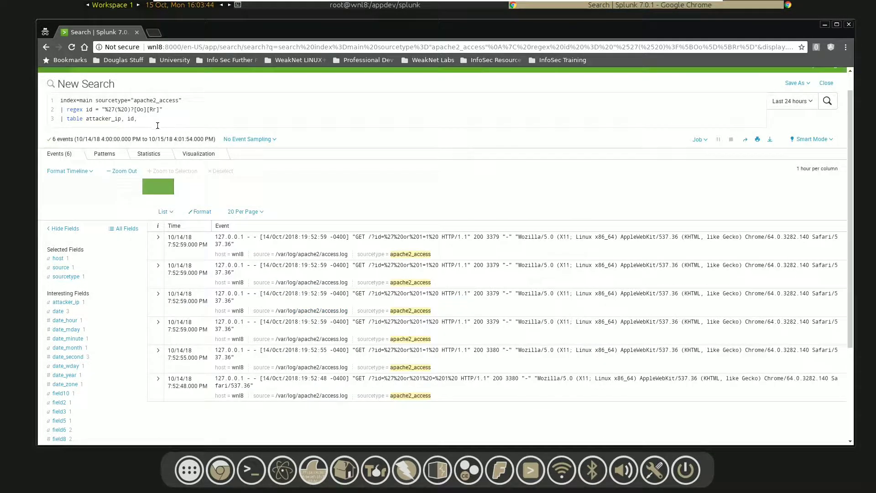
{"action": "left_click", "coordinate": [147, 119]}
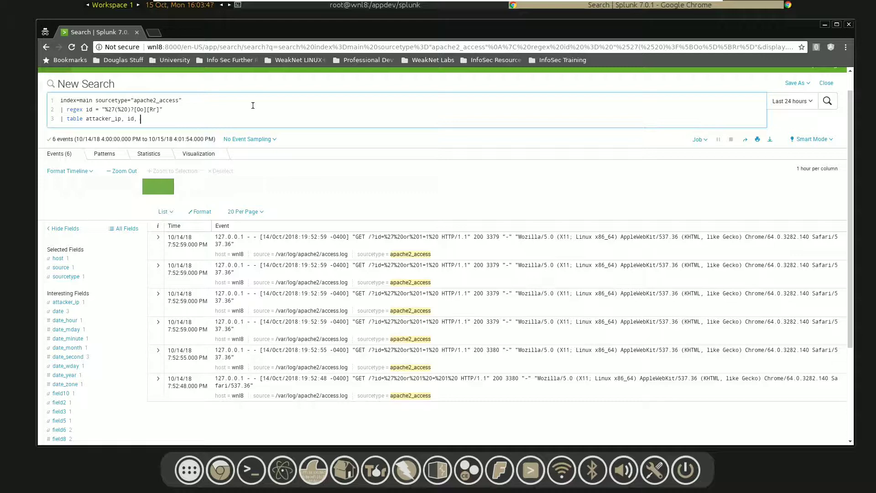
{"action": "scroll", "coordinate": [215, 105], "scroll_direction": "up", "scroll_amount": 1}
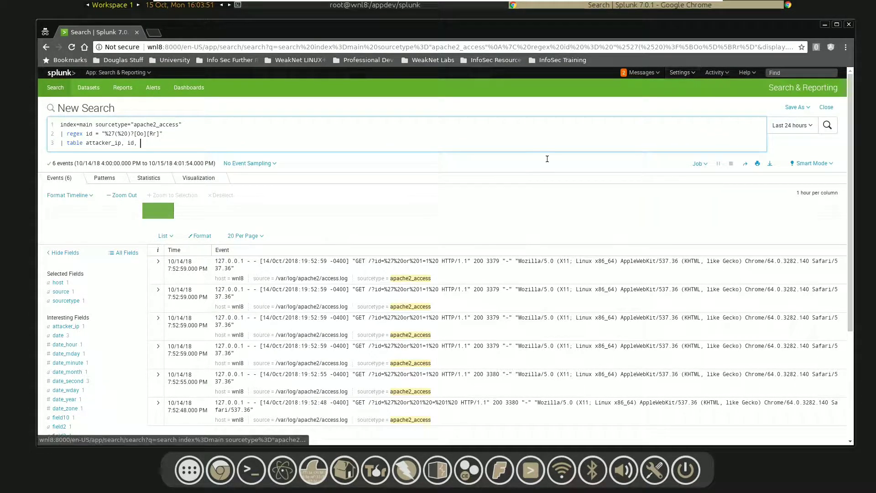
- Start a Regular Expression field extraction using the first apache2_access event as the sample
{"action": "scroll", "coordinate": [87, 366], "scroll_direction": "down", "scroll_amount": 3}
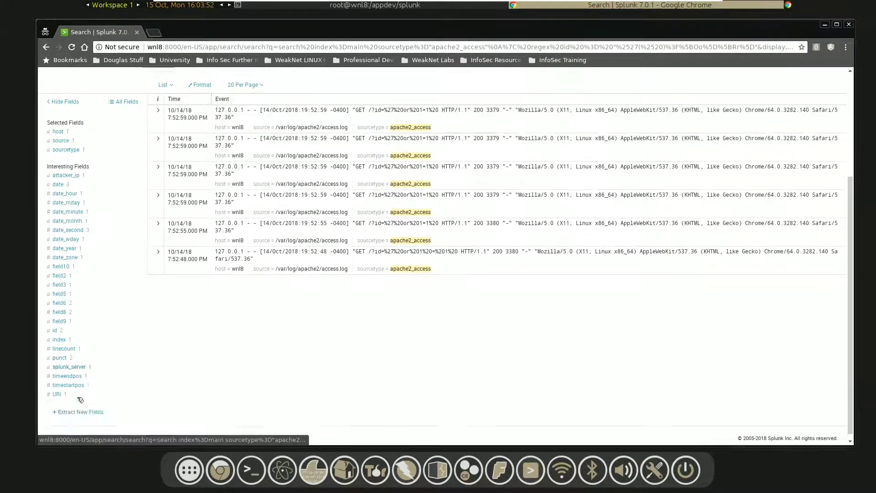
{"action": "left_click", "coordinate": [77, 411]}
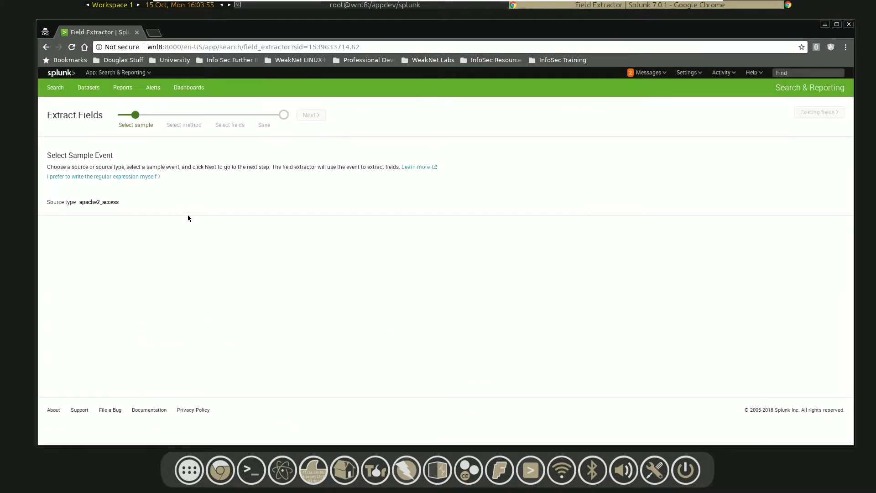
{"action": "left_click", "coordinate": [122, 298]}
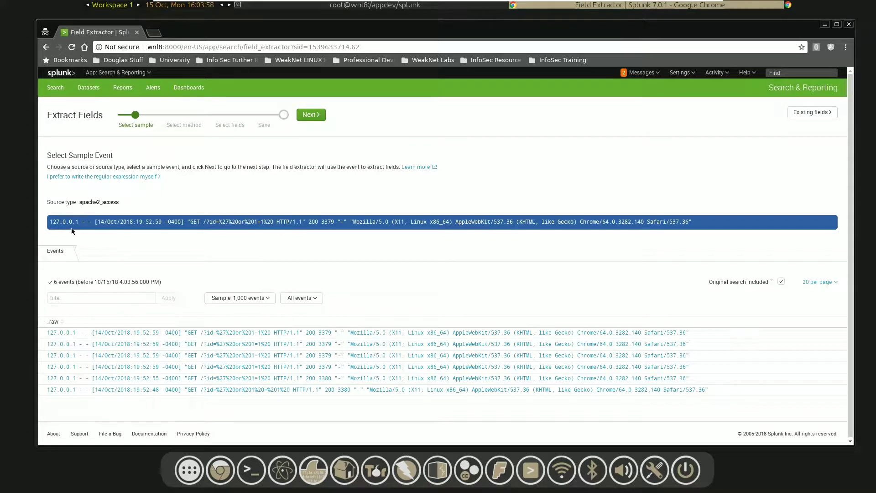
{"action": "left_click", "coordinate": [321, 115]}
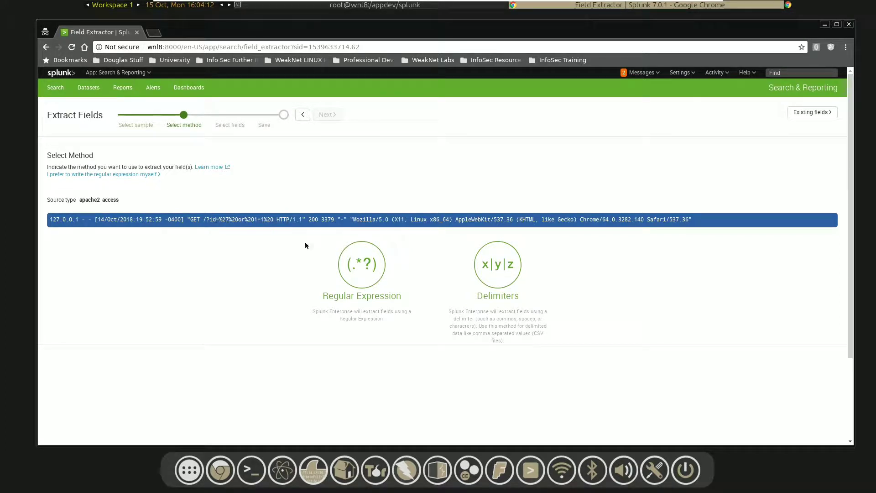
{"action": "left_click", "coordinate": [363, 285]}
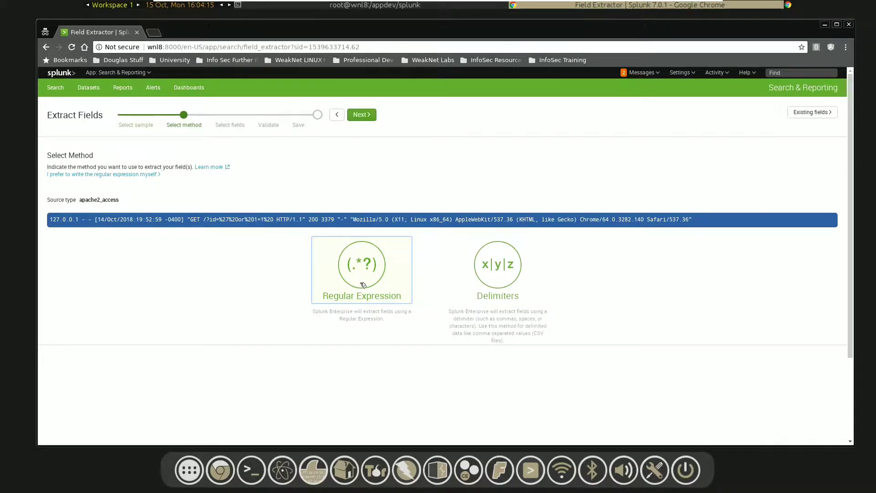
{"action": "left_click", "coordinate": [356, 117]}
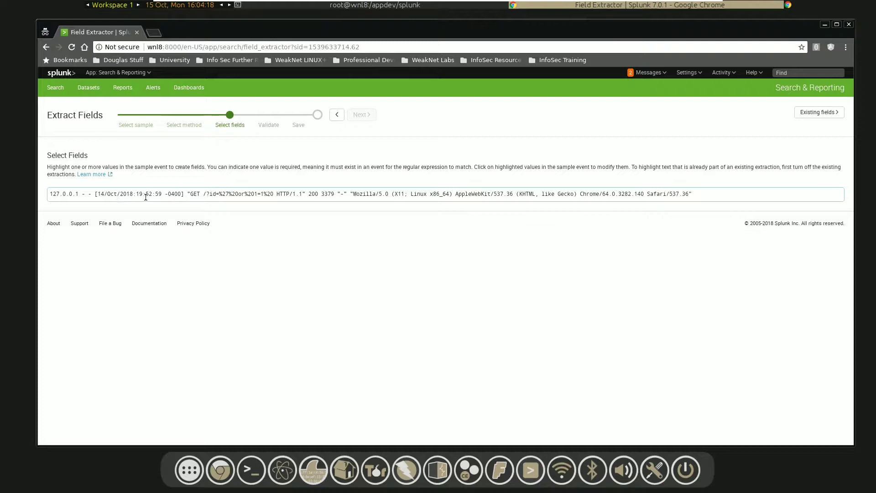
- Extract the sample event's request path as a field named URI_Sample and save the extraction
{"action": "left_click_drag", "start_coordinate": [206, 198], "coordinate": [274, 196]}
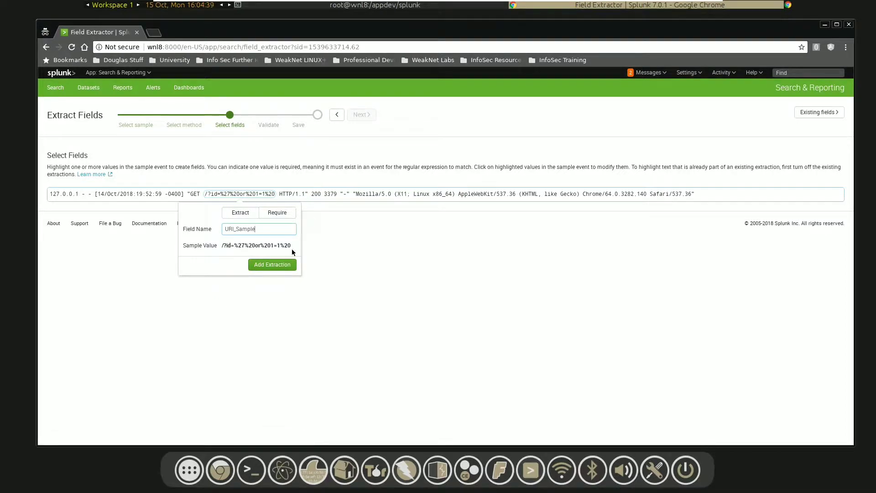
{"action": "left_click", "coordinate": [277, 266]}
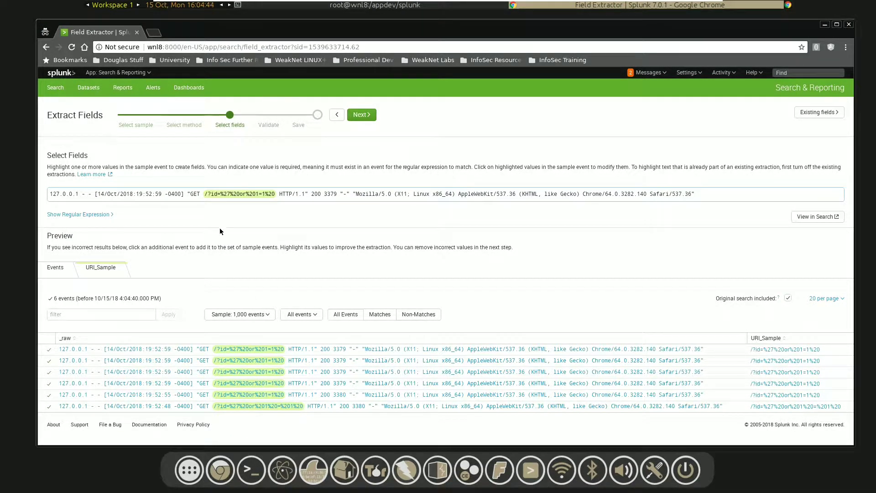
{"action": "left_click", "coordinate": [361, 115]}
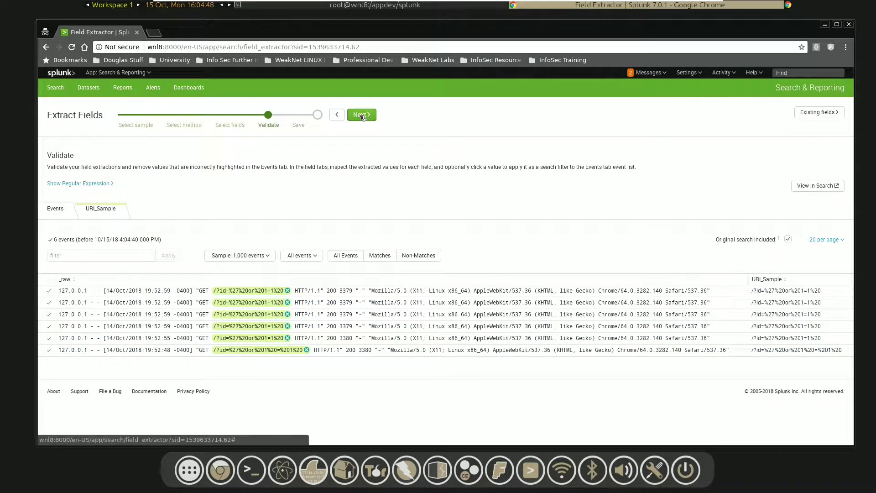
{"action": "left_click", "coordinate": [361, 115]}
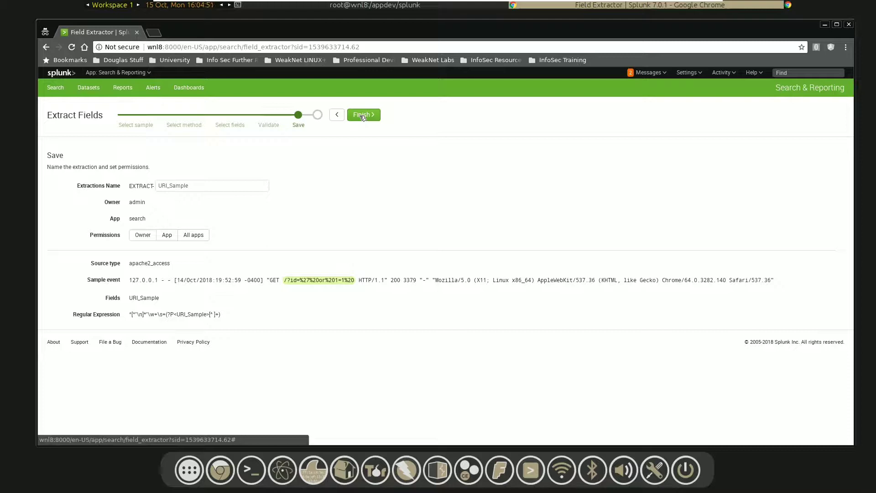
{"action": "left_click", "coordinate": [362, 116]}
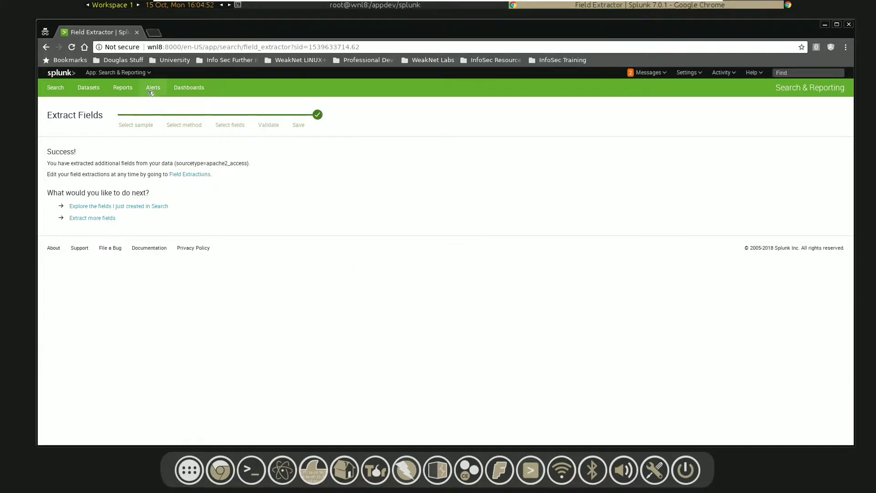
- Return to Search & Reporting and reload the most recent regex search from history
{"action": "left_click", "coordinate": [118, 73]}
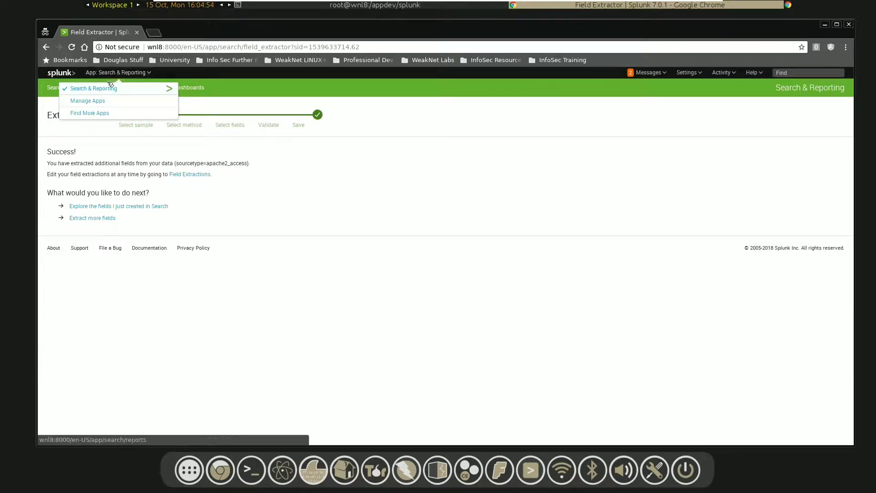
{"action": "left_click", "coordinate": [100, 88]}
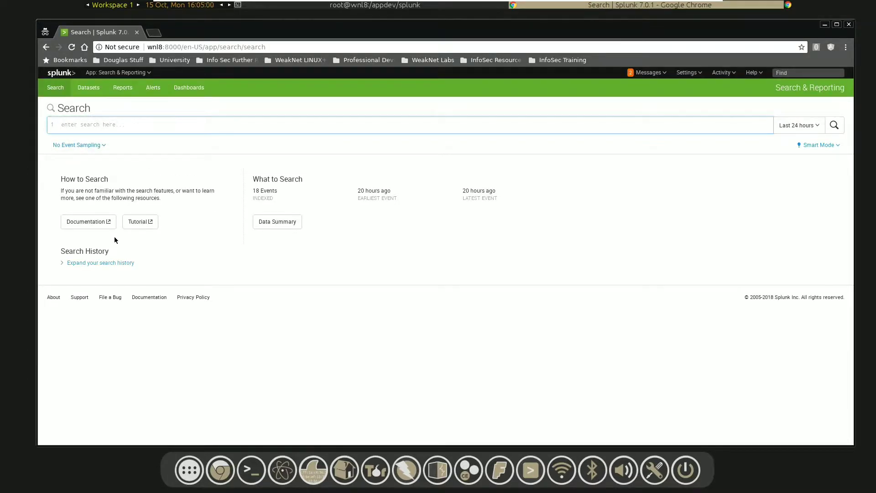
{"action": "left_click", "coordinate": [120, 263]}
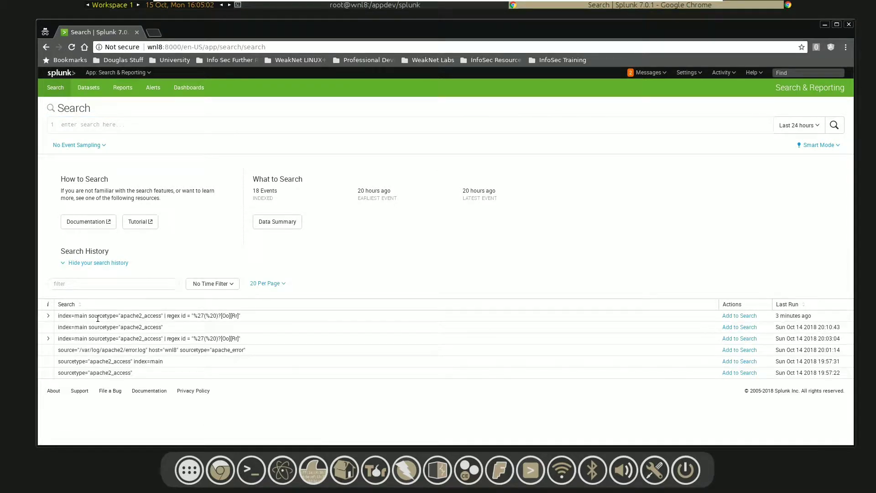
{"action": "left_click", "coordinate": [739, 316]}
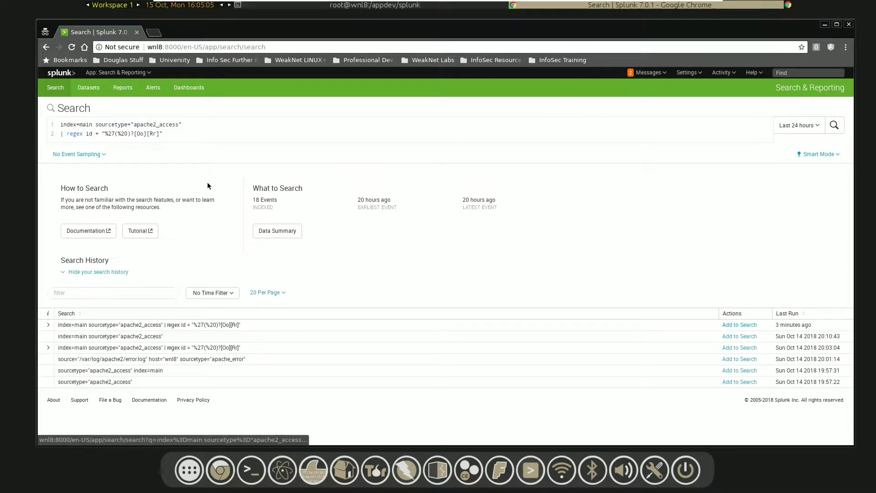
- Run the regex search over All time and inspect the first event's fields
{"action": "left_click", "coordinate": [817, 126]}
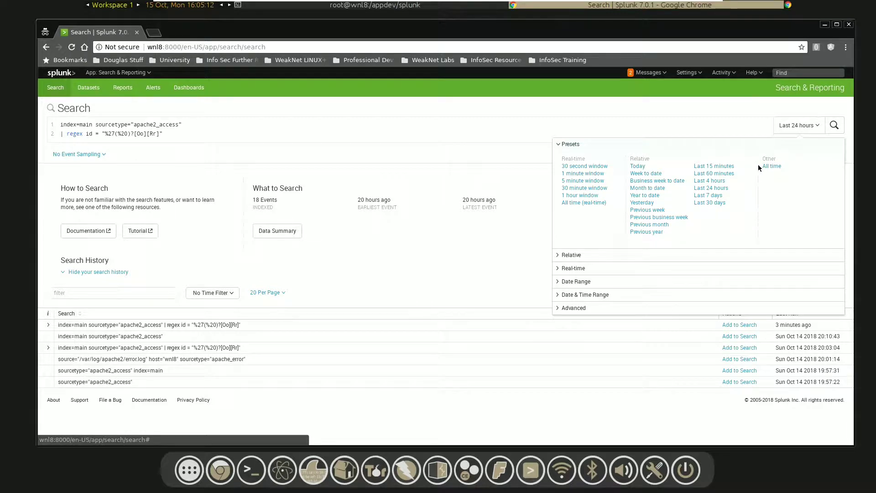
{"action": "left_click", "coordinate": [772, 166]}
{"action": "left_click", "coordinate": [835, 126]}
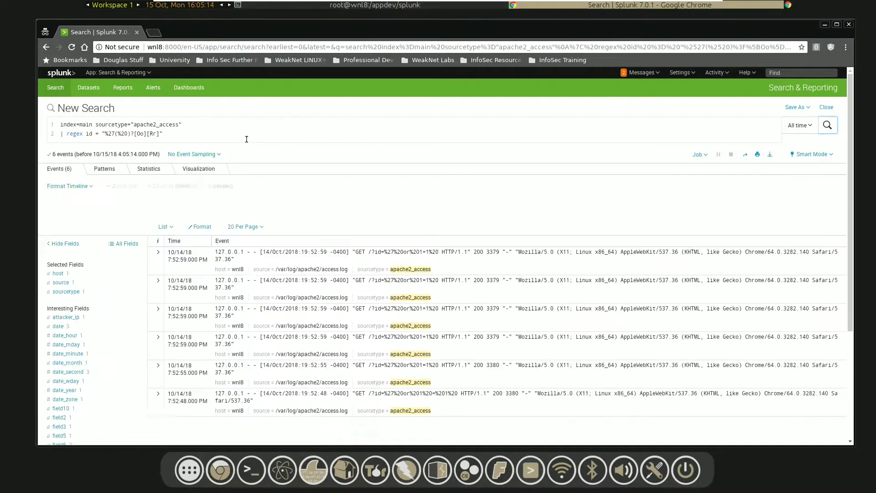
{"action": "left_click", "coordinate": [161, 266]}
{"action": "scroll", "coordinate": [366, 269], "scroll_direction": "down", "scroll_amount": 1}
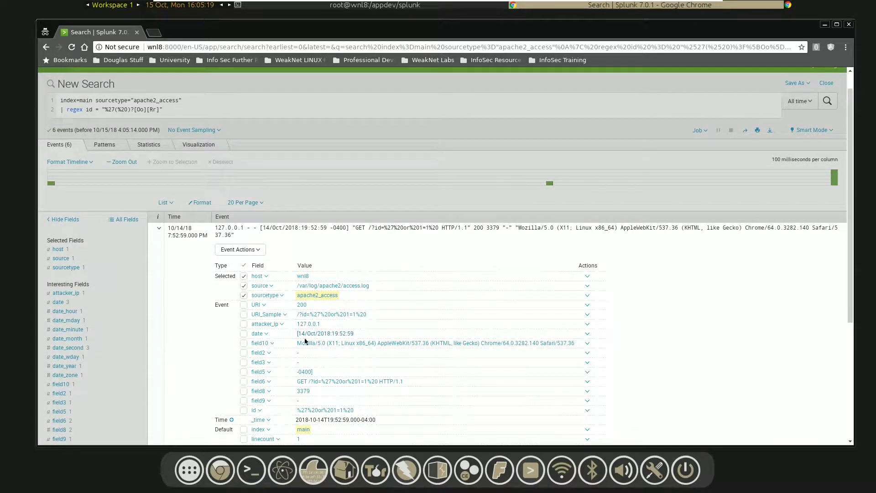
- Add a third line '| table attacker_ip,URI_Sample, date' and run the search
{"action": "left_click", "coordinate": [176, 106]}
{"action": "key", "text": "shift+Return"}
{"action": "type", "text": "| "}
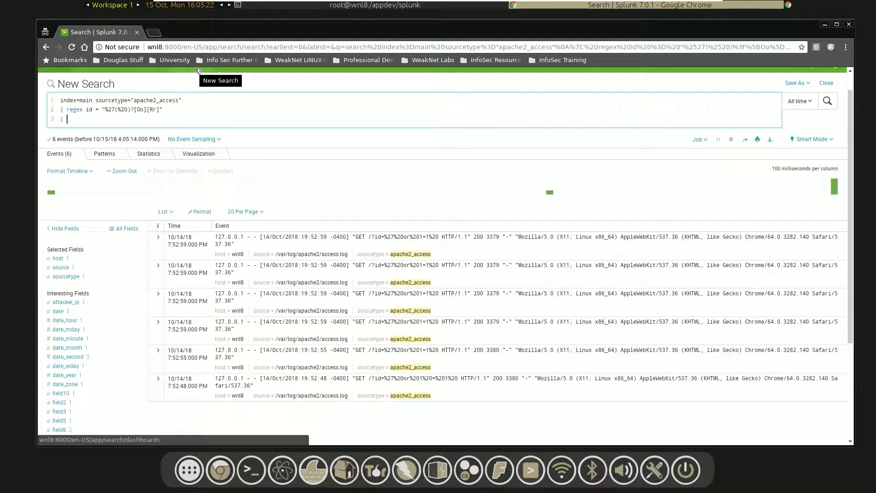
{"action": "type", "text": "table attacker_ip,URI_Sam"}
{"action": "type", "text": "ple,"}
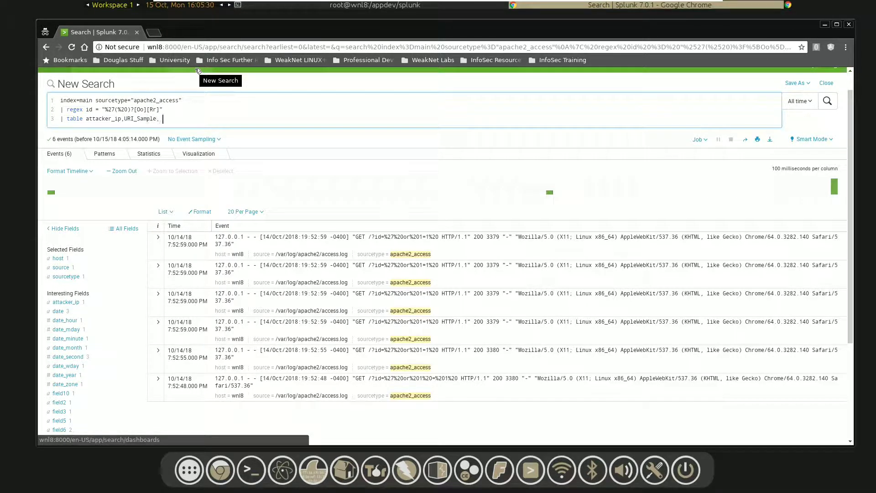
{"action": "left_click", "coordinate": [159, 238]}
{"action": "scroll", "coordinate": [329, 381], "scroll_direction": "down", "scroll_amount": 1}
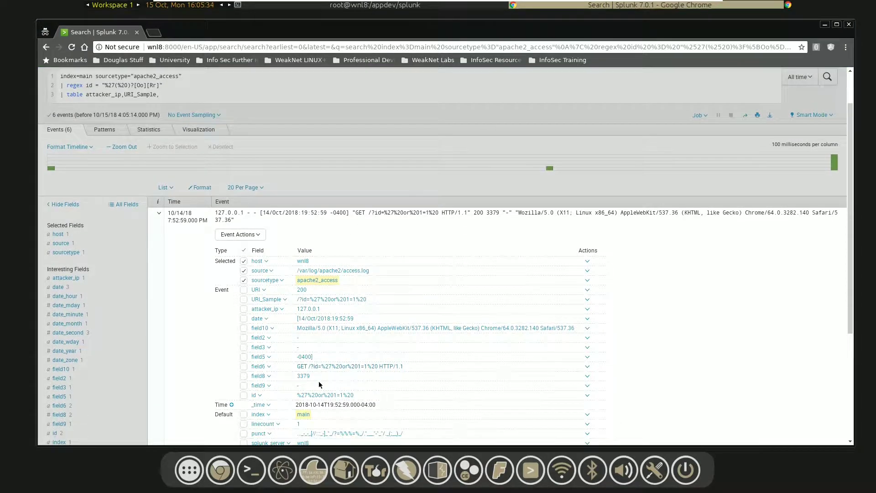
{"action": "left_click", "coordinate": [197, 100]}
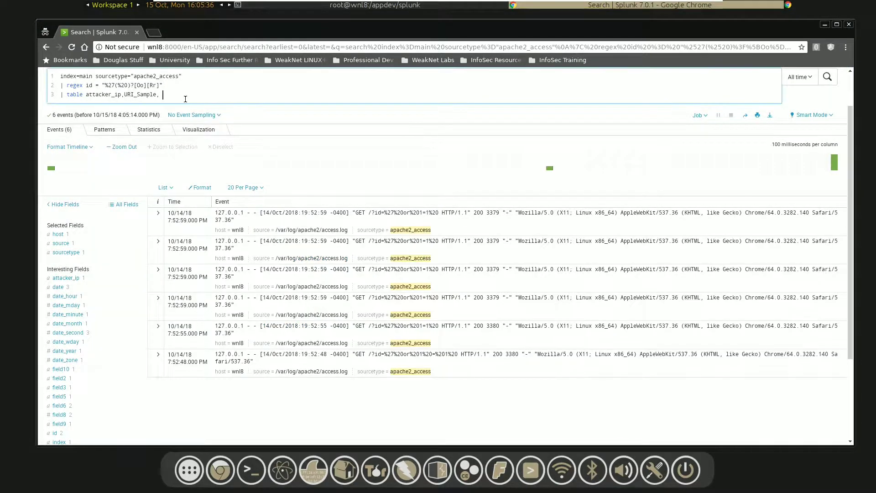
{"action": "type", "text": "date"}
{"action": "key", "text": "Return"}
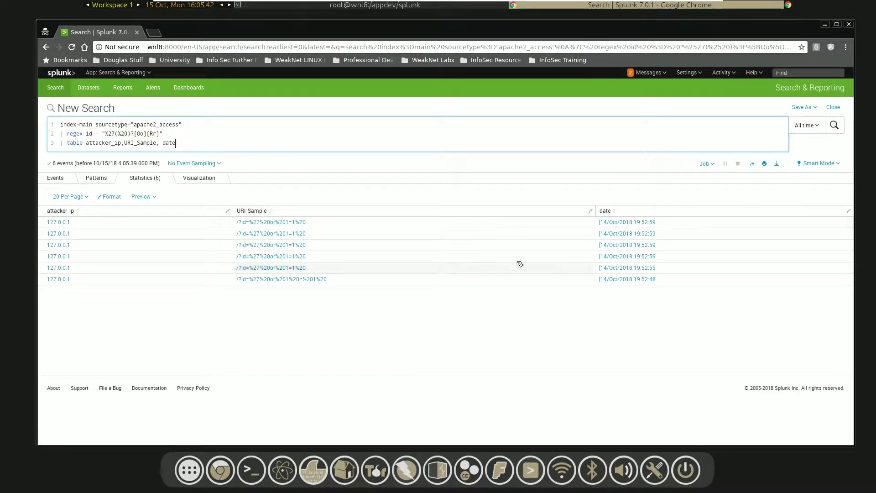
- Save the search as a panel on a new dashboard titled 'Web Application Attacks'
{"action": "left_click", "coordinate": [802, 108]}
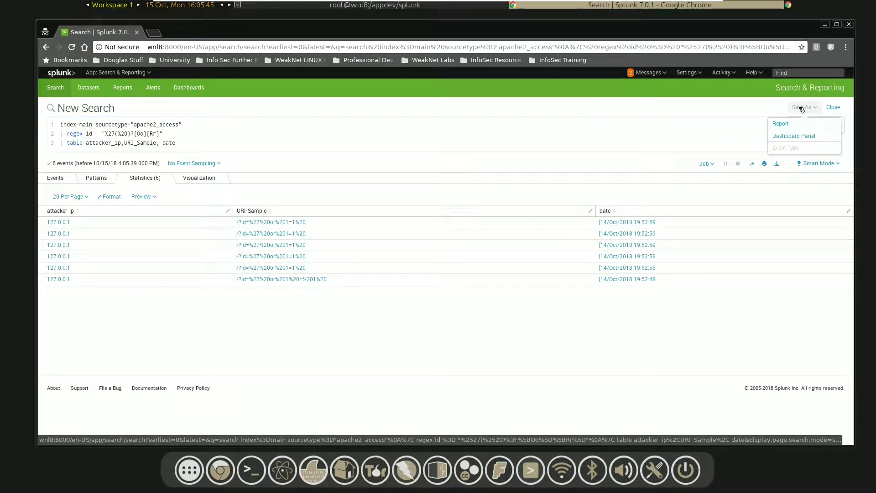
{"action": "left_click", "coordinate": [785, 136]}
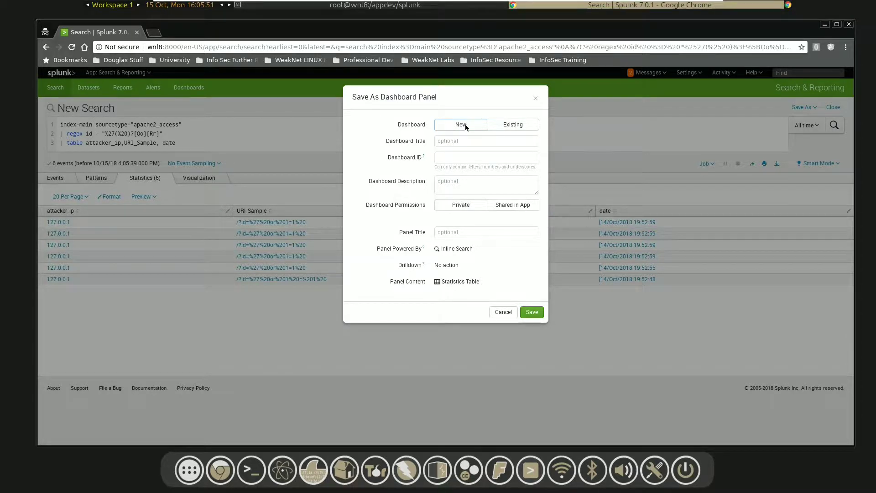
{"action": "left_click", "coordinate": [457, 142]}
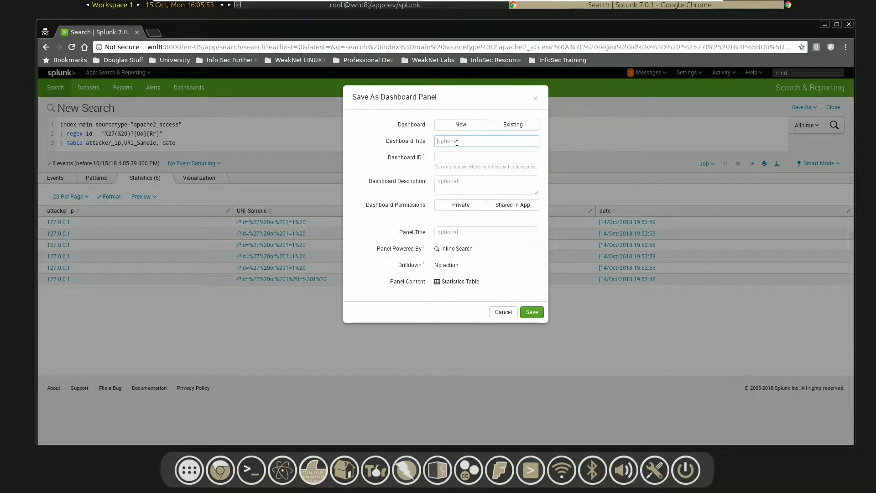
{"action": "type", "text": "Web Application Attacks"}
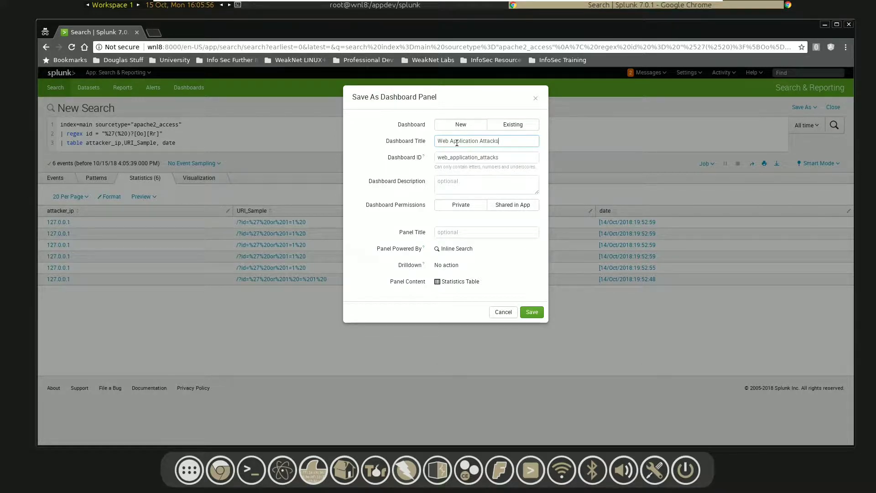
{"action": "left_click", "coordinate": [487, 185]}
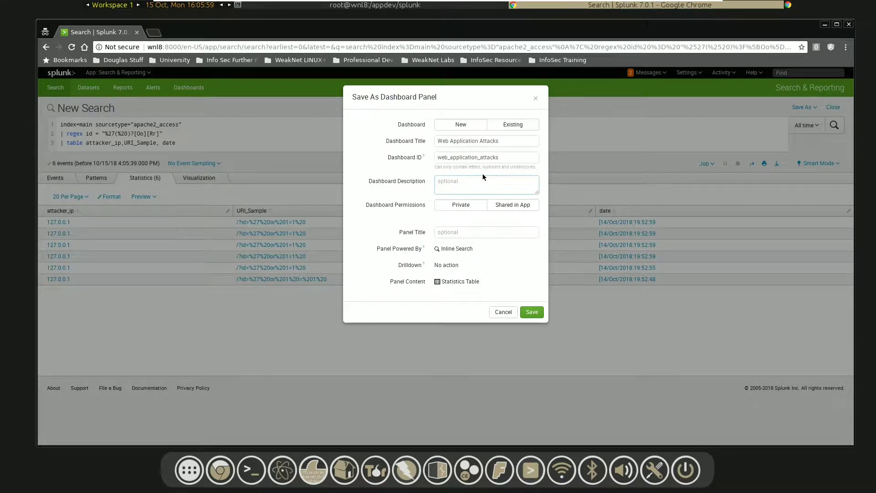
- Describe the dashboard as 'SIEM for Apache2/MySQL', share it in the App, and save
{"action": "type", "text": "Moni"}
{"action": "key", "text": "BackSpace"}
{"action": "key", "text": "BackSpace"}
{"action": "key", "text": "BackSpace"}
{"action": "key", "text": "BackSpace"}
{"action": "type", "text": "SIEM"}
{"action": "key", "text": "BackSpace"}
{"action": "key", "text": "BackSpace"}
{"action": "key", "text": "BackSpace"}
{"action": "type", "text": "Apache2/MySQL"}
{"action": "left_click", "coordinate": [502, 207]}
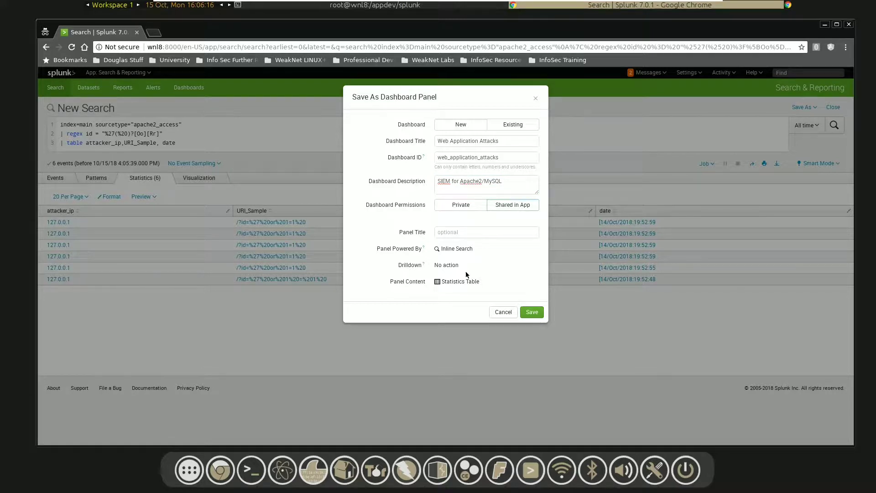
{"action": "left_click", "coordinate": [531, 312]}
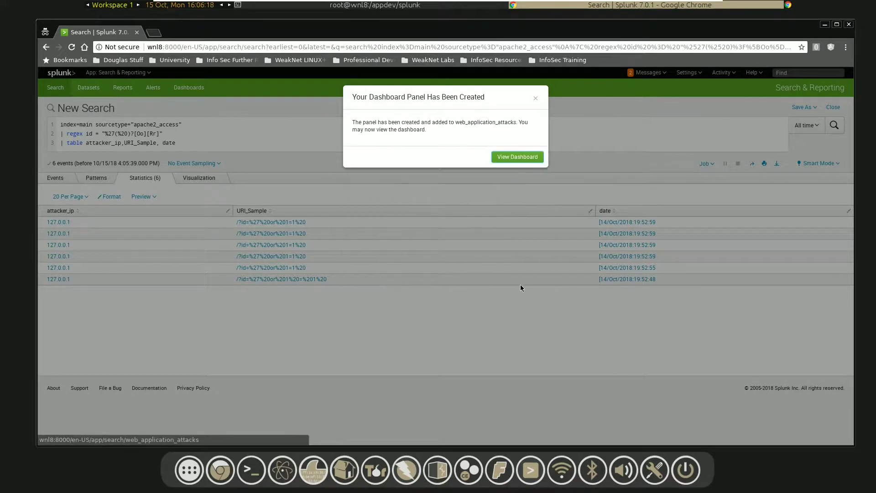
- Open the new dashboard, title its table panel 'SQL Injection Attempts', and save it
{"action": "left_click", "coordinate": [522, 159]}
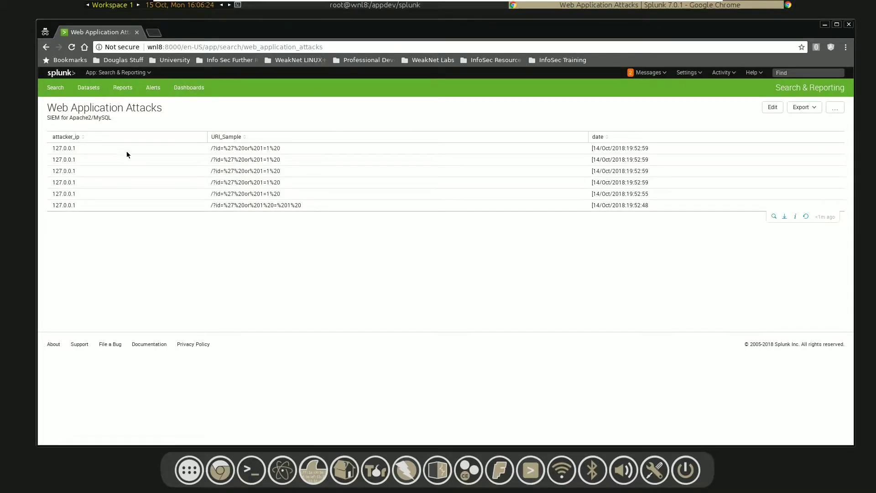
{"action": "left_click", "coordinate": [772, 108]}
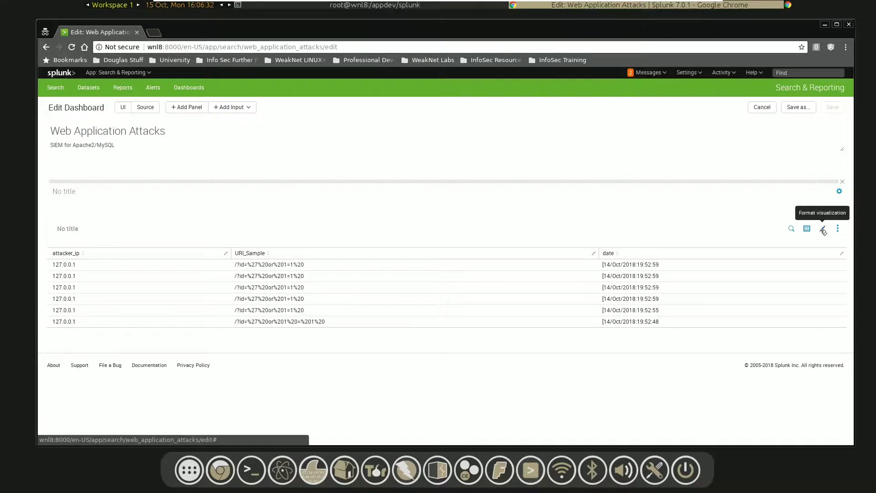
{"action": "left_click", "coordinate": [72, 189]}
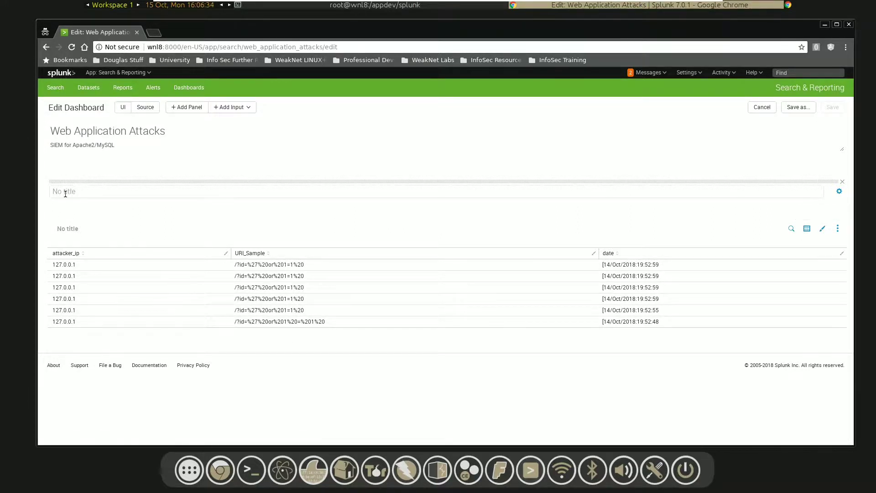
{"action": "type", "text": "SQL "}
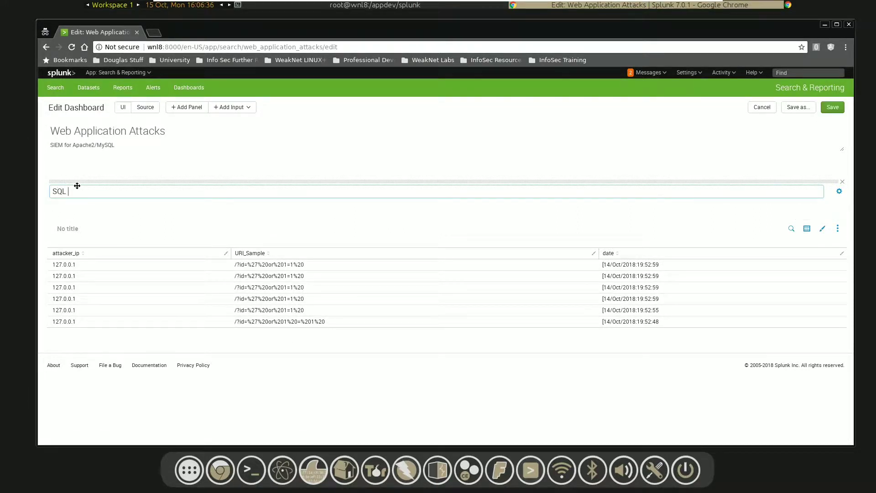
{"action": "type", "text": "Injection Attaempts"}
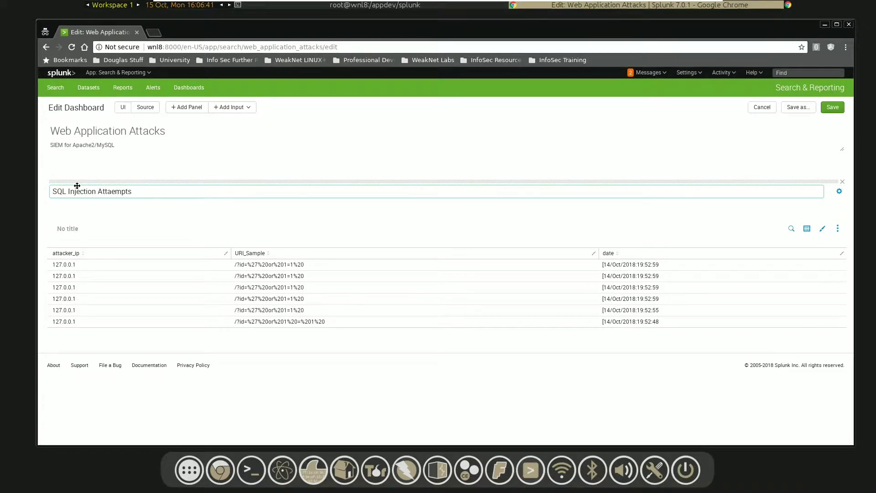
{"action": "key", "text": "BackSpace"}
{"action": "left_click", "coordinate": [218, 228]}
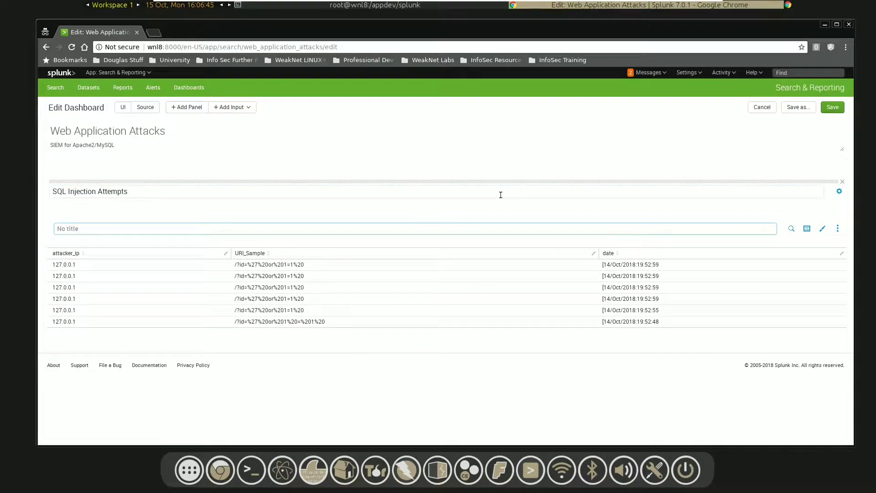
{"action": "left_click", "coordinate": [832, 107]}
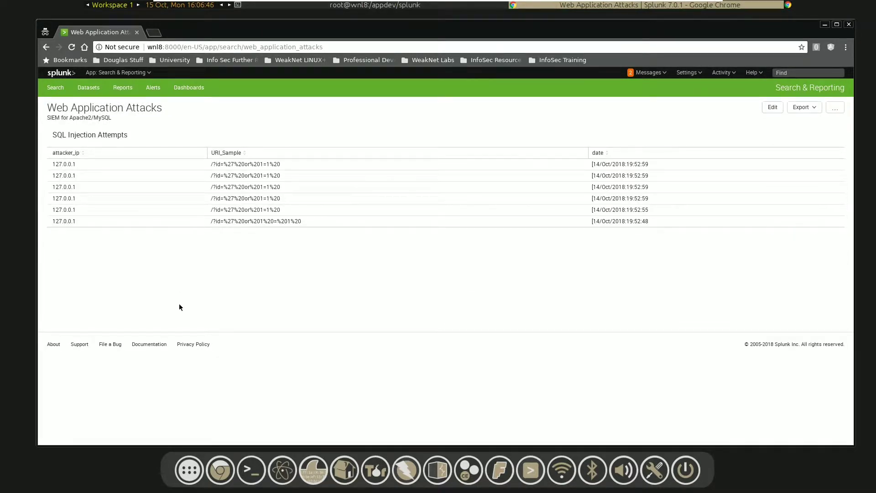
- Reopen Web Application Attacks from the Dashboards list and open a new browser tab
{"action": "left_click", "coordinate": [190, 86]}
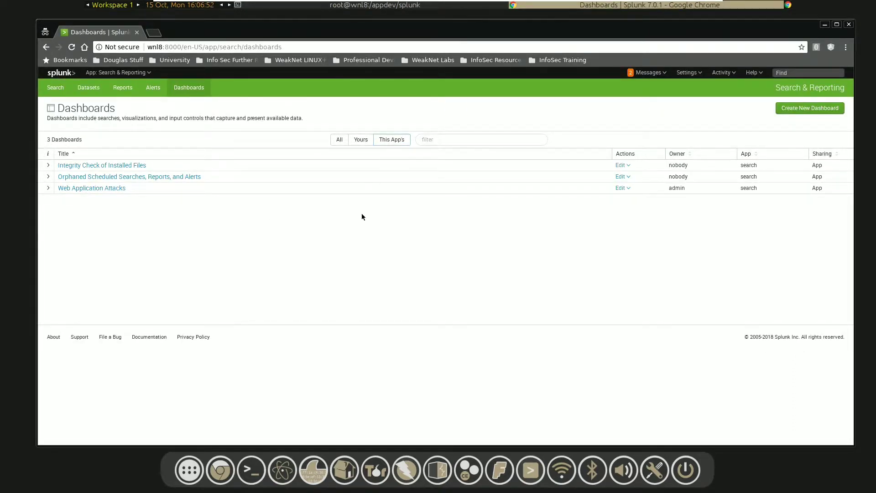
{"action": "left_click", "coordinate": [103, 192]}
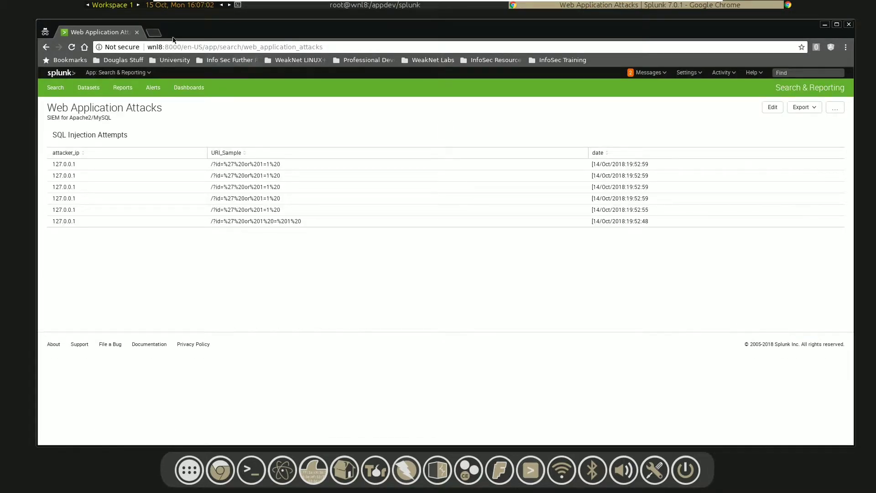
{"action": "left_click", "coordinate": [154, 32]}
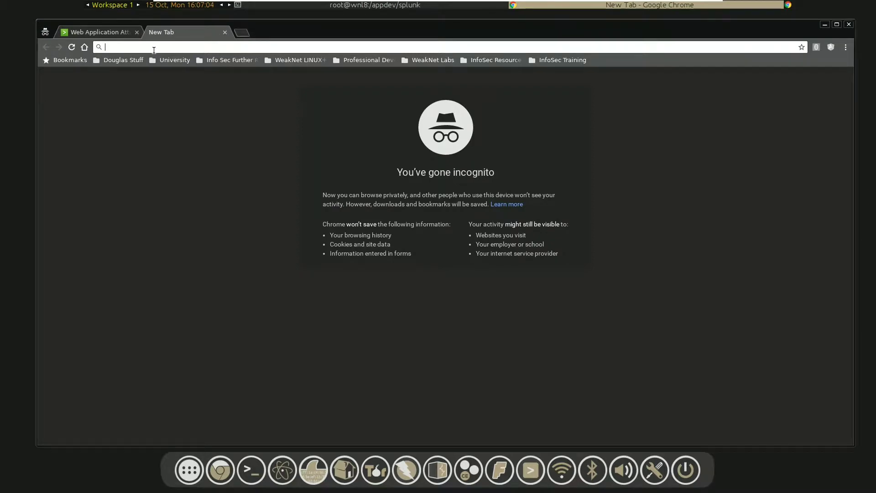
- Load 127.0.0.1 in the new tab, then place the caret at the end of the address
{"action": "type", "text": "127.0.0.1"}
{"action": "key", "text": "Return"}
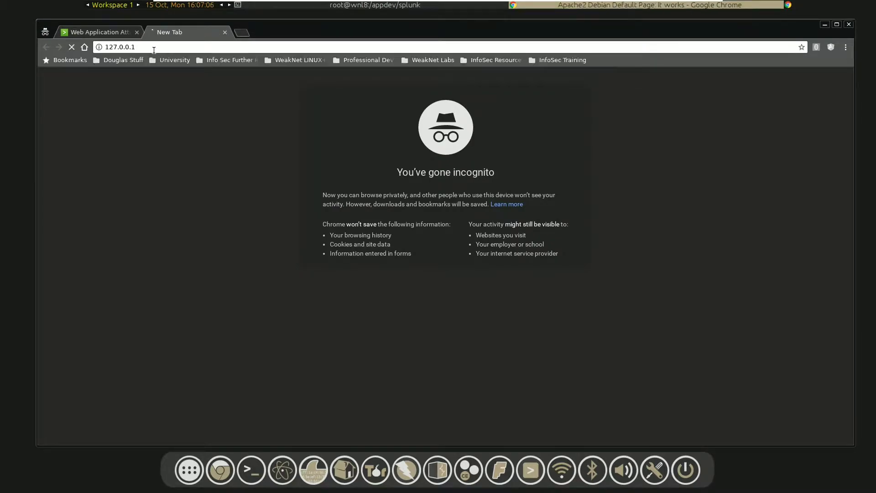
{"action": "left_click", "coordinate": [154, 50]}
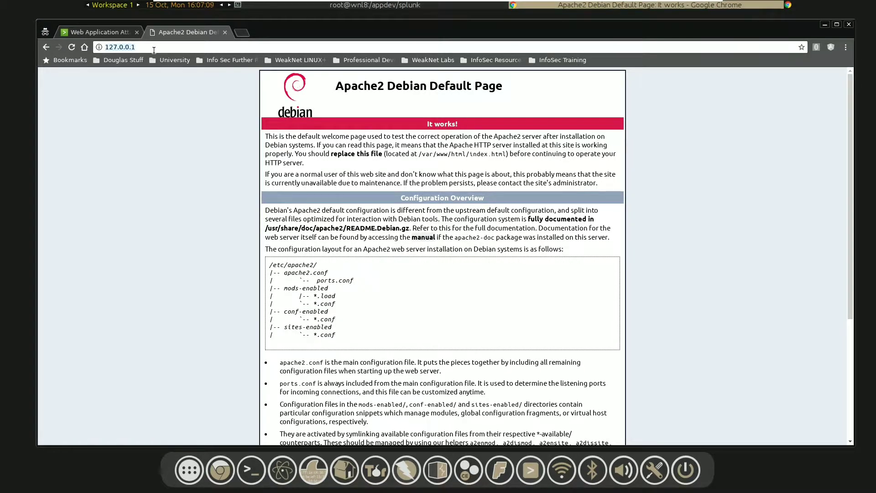
{"action": "left_click", "coordinate": [154, 50]}
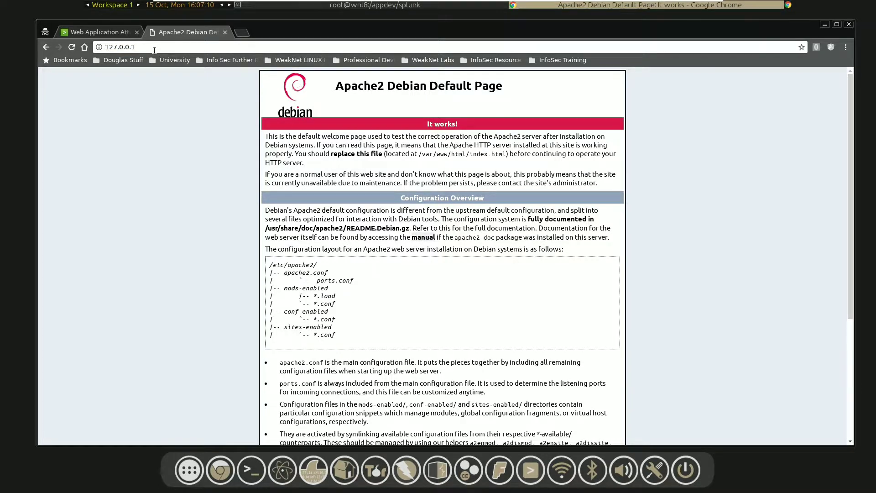
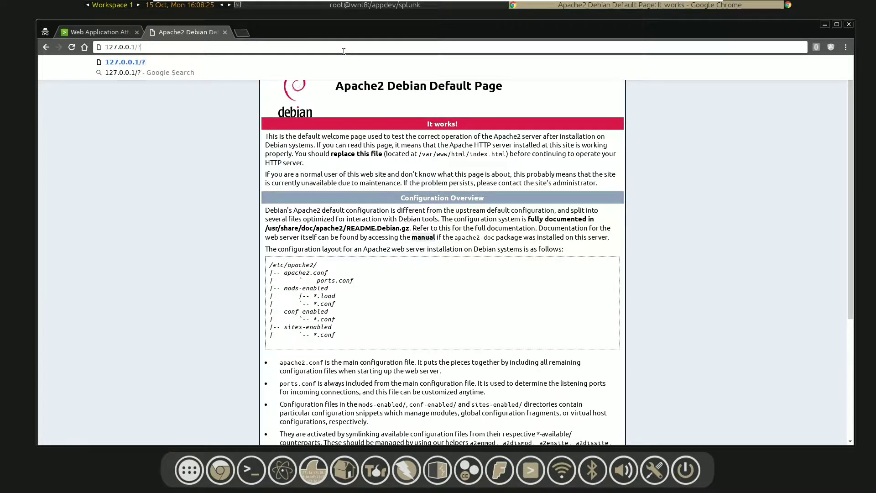
- Append the query parameter ?id= to the 127.0.0.1/ address without loading it
{"action": "type", "text": "?id=%27%20or%201=1%20# Testing SQL Injection for GET parameter"}
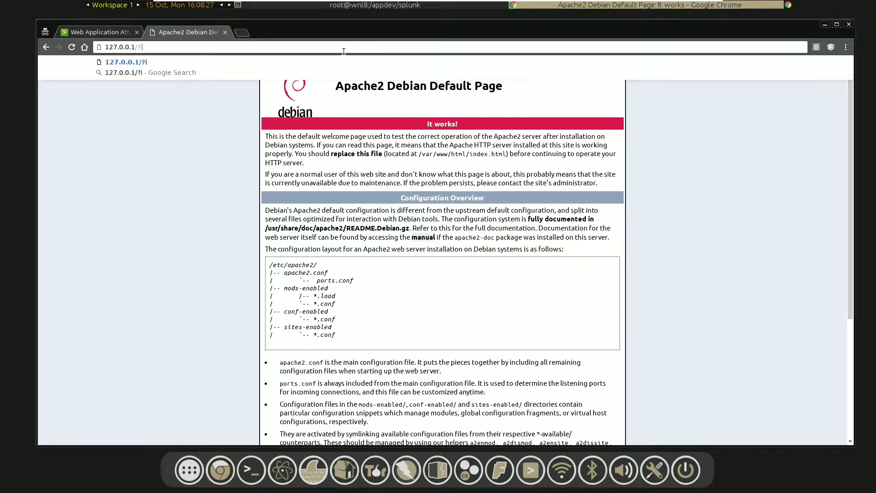
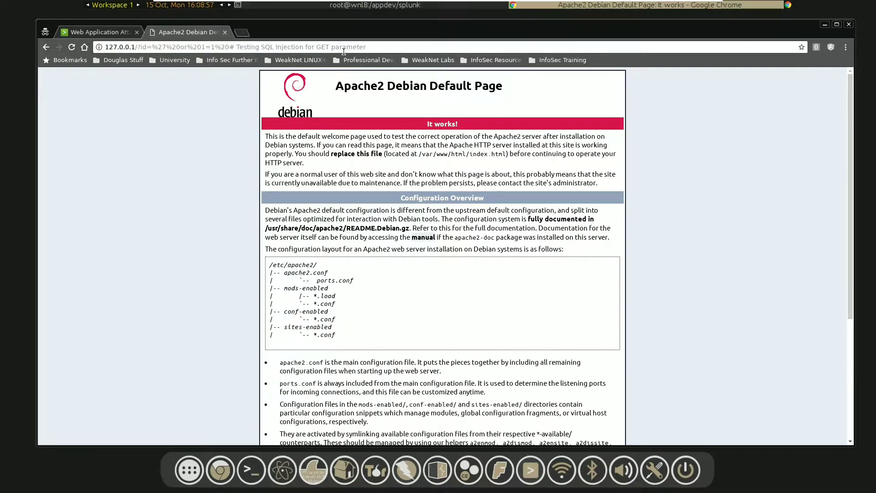
- Switch from the Apache test page to the Web Application Attacks dashboard in Splunk
{"action": "left_click", "coordinate": [97, 34]}
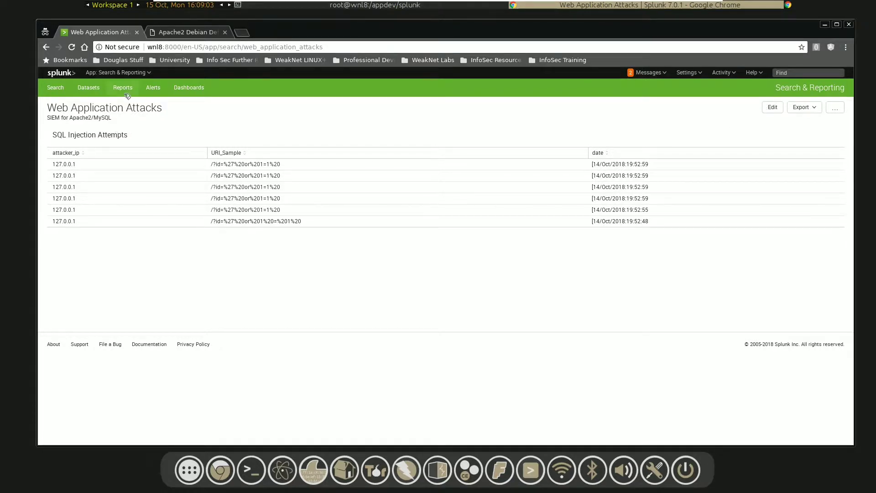
- Reload the dashboard and inspect the UNION SELECT and newest URI_Sample requests
{"action": "left_click", "coordinate": [71, 47]}
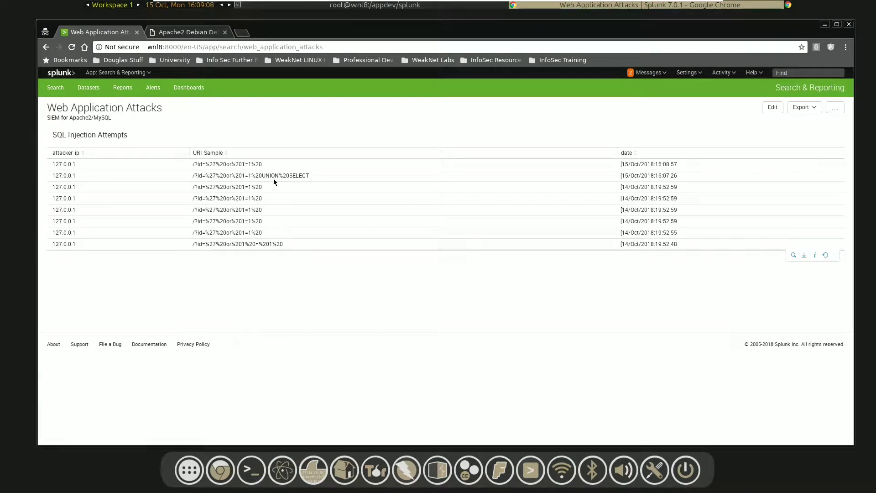
{"action": "left_click_drag", "start_coordinate": [251, 176], "coordinate": [309, 180]}
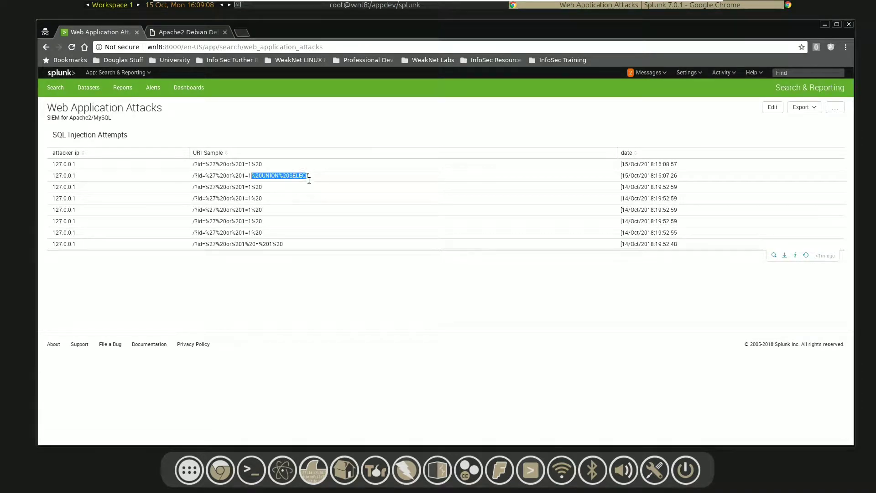
{"action": "triple_click", "coordinate": [280, 181]}
{"action": "triple_click", "coordinate": [257, 246]}
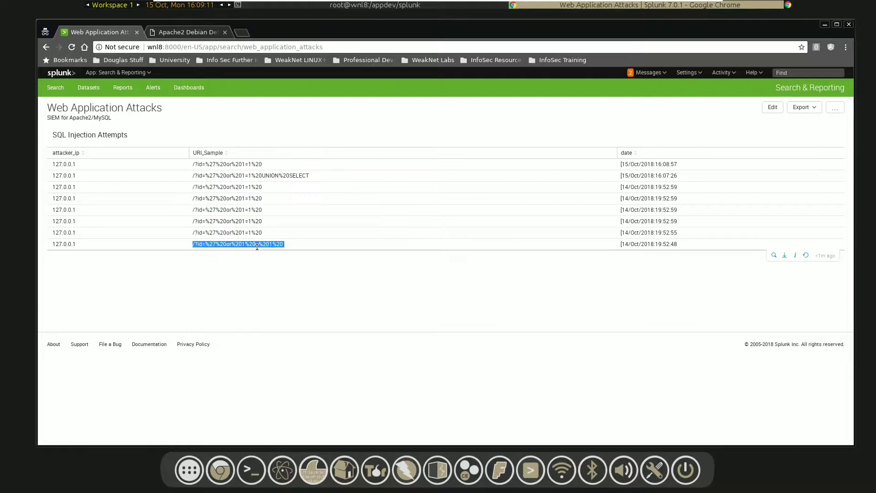
{"action": "left_click", "coordinate": [256, 248]}
{"action": "left_click_drag", "start_coordinate": [287, 248], "coordinate": [191, 245]}
{"action": "left_click", "coordinate": [546, 249]}
- Inspect the first and second rows' URI_Sample text, including the 20UNION request
{"action": "left_click_drag", "start_coordinate": [265, 166], "coordinate": [183, 163]}
{"action": "left_click", "coordinate": [228, 166]}
{"action": "left_click_drag", "start_coordinate": [264, 163], "coordinate": [188, 163]}
{"action": "left_click", "coordinate": [260, 172]}
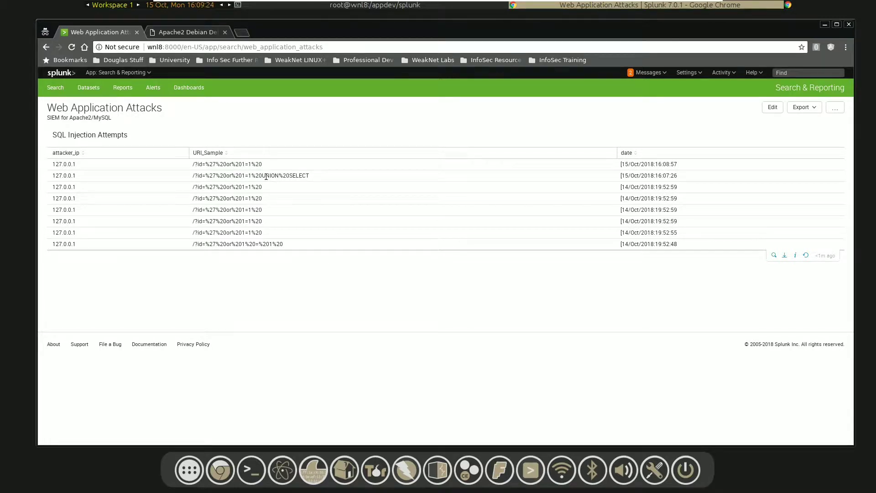
{"action": "double_click", "coordinate": [266, 177]}
{"action": "triple_click", "coordinate": [265, 177]}
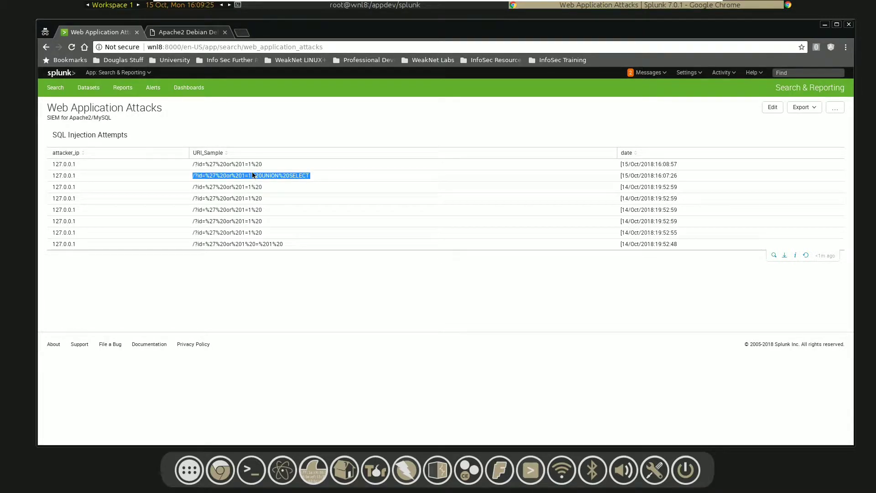
{"action": "triple_click", "coordinate": [253, 166]}
{"action": "left_click", "coordinate": [267, 166]}
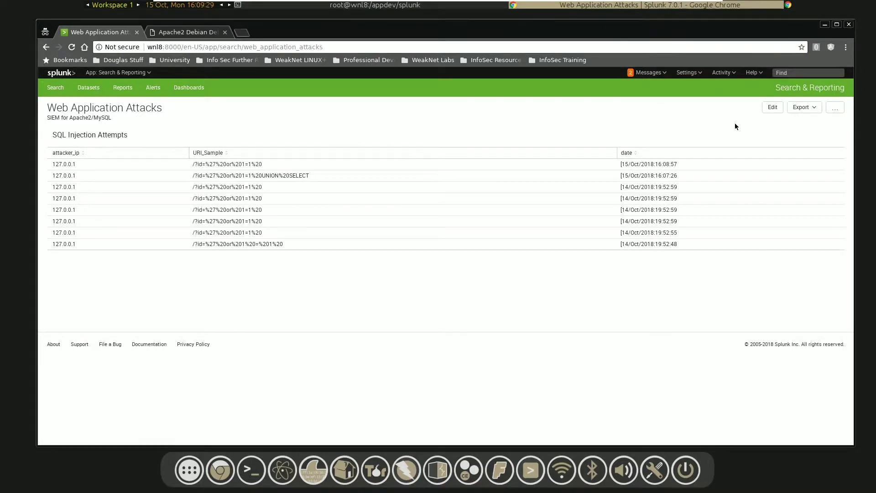
- Put the dashboard in edit mode and open the SQL Injection Attempts panel's search settings
{"action": "left_click", "coordinate": [772, 107]}
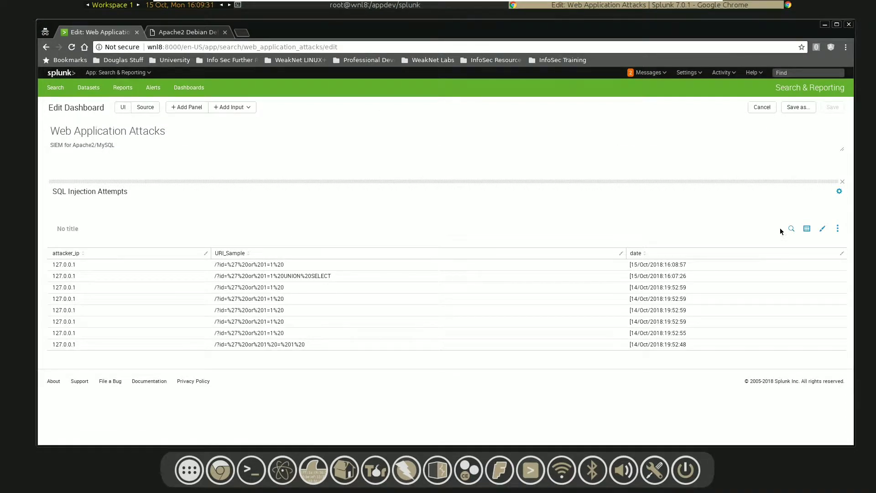
{"action": "left_click", "coordinate": [761, 107]}
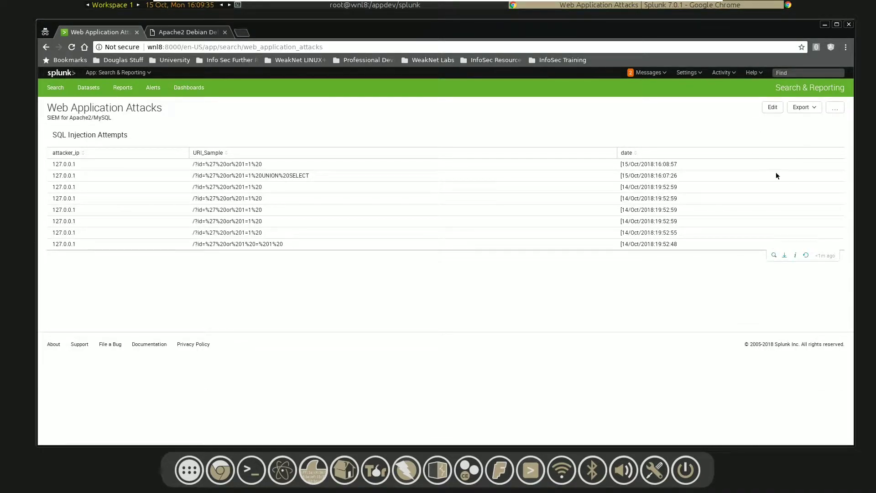
{"action": "left_click", "coordinate": [772, 107]}
{"action": "left_click", "coordinate": [791, 229]}
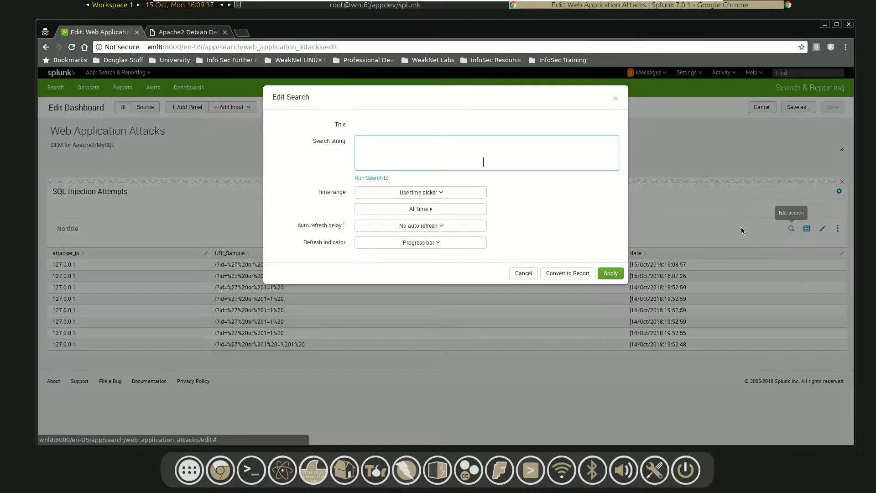
- Set the panel's time range to a real-time 1 minute window, then return to the Apache page
{"action": "left_click", "coordinate": [425, 194]}
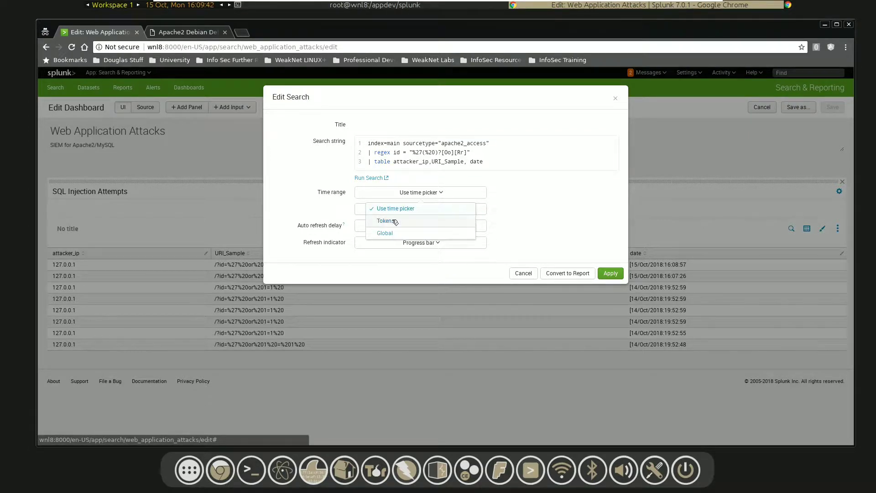
{"action": "left_click", "coordinate": [555, 203]}
{"action": "left_click", "coordinate": [433, 211]}
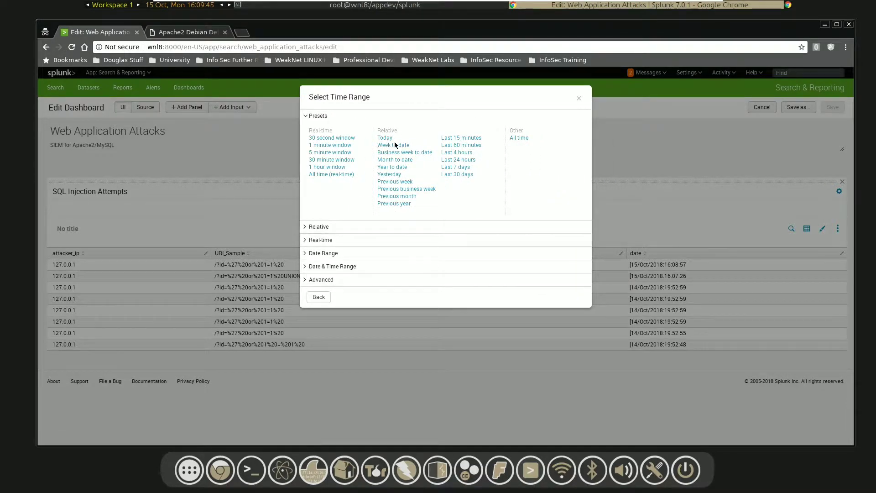
{"action": "left_click", "coordinate": [337, 147]}
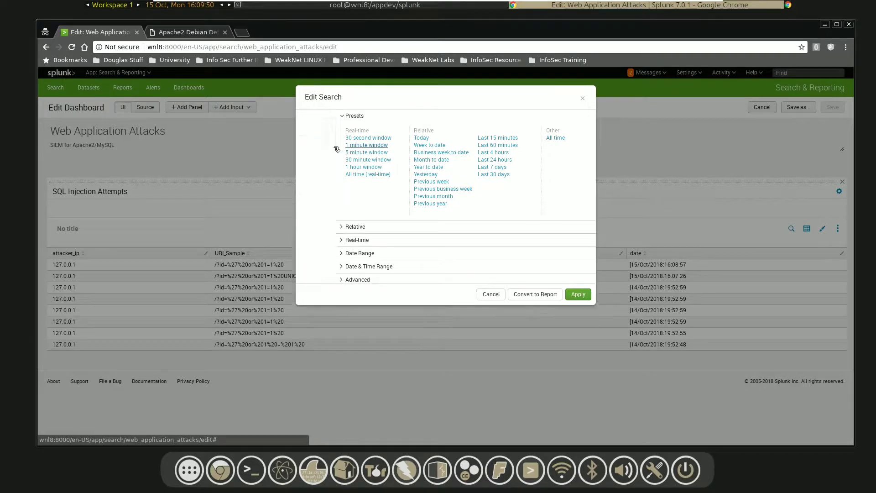
{"action": "left_click", "coordinate": [610, 274]}
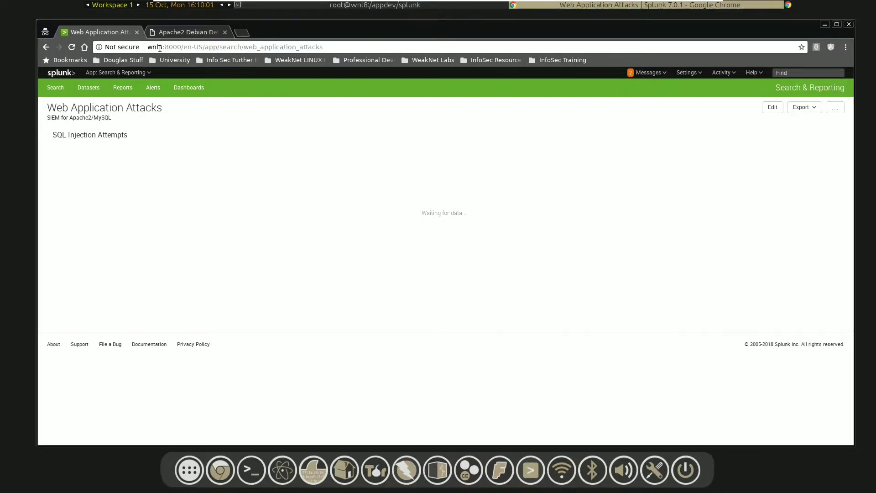
{"action": "left_click", "coordinate": [189, 32]}
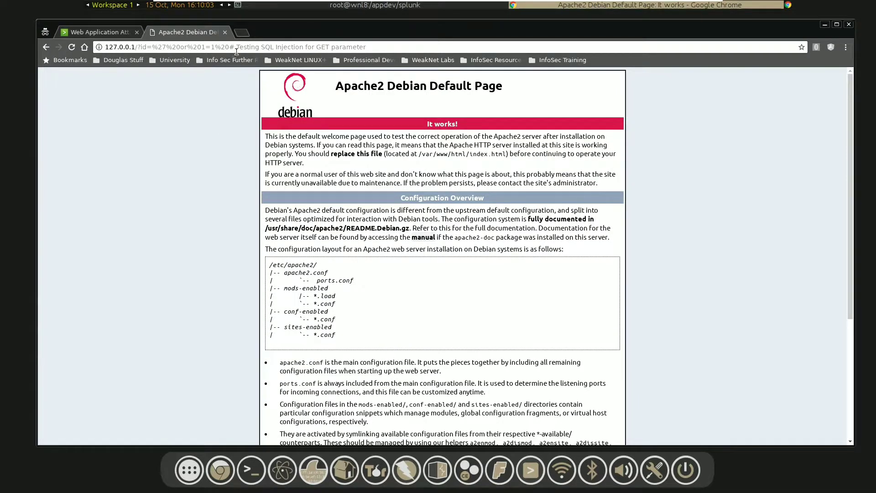
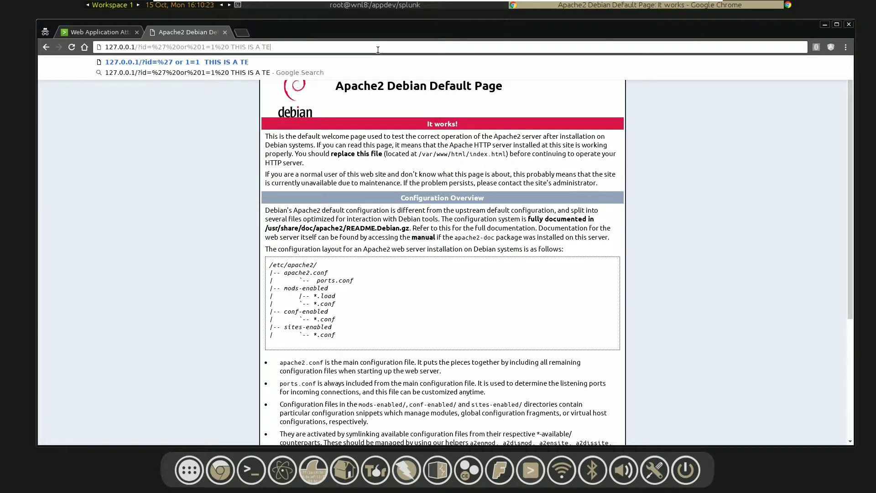
- Load the SQL injection test URL, then go back to the Web Application Attacks dashboard tab
{"action": "key", "text": "Return"}
{"action": "key", "text": "alt+Tab"}
{"action": "key", "text": "alt+Tab"}
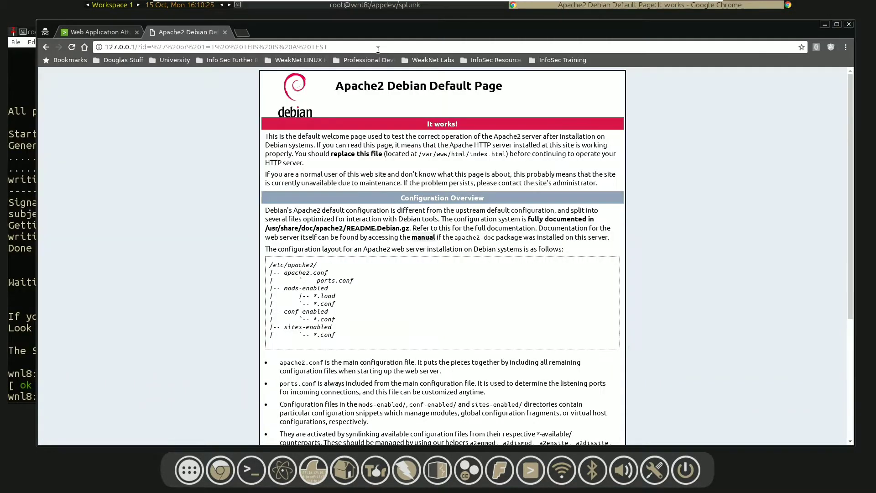
{"action": "left_click", "coordinate": [93, 32]}
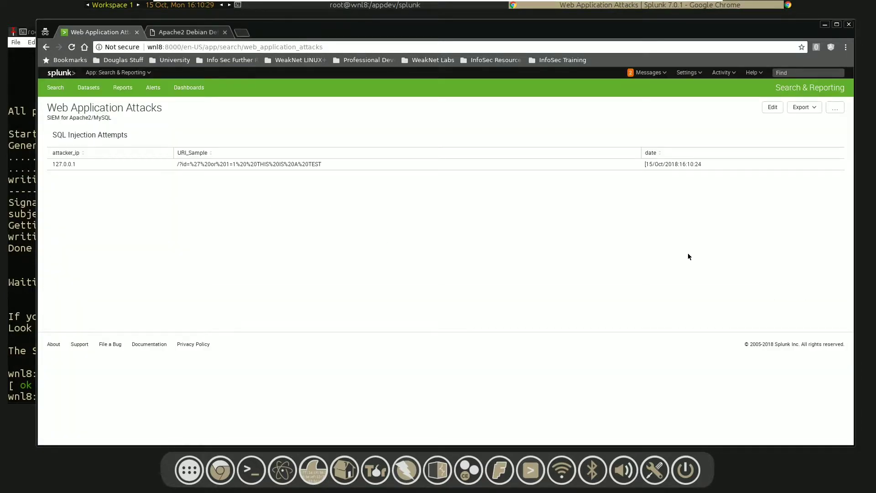
- Inspect the logged URI_Sample value ending in the 'THIS IS A TEST' request
{"action": "triple_click", "coordinate": [237, 164]}
{"action": "left_click_drag", "start_coordinate": [322, 165], "coordinate": [176, 165]}
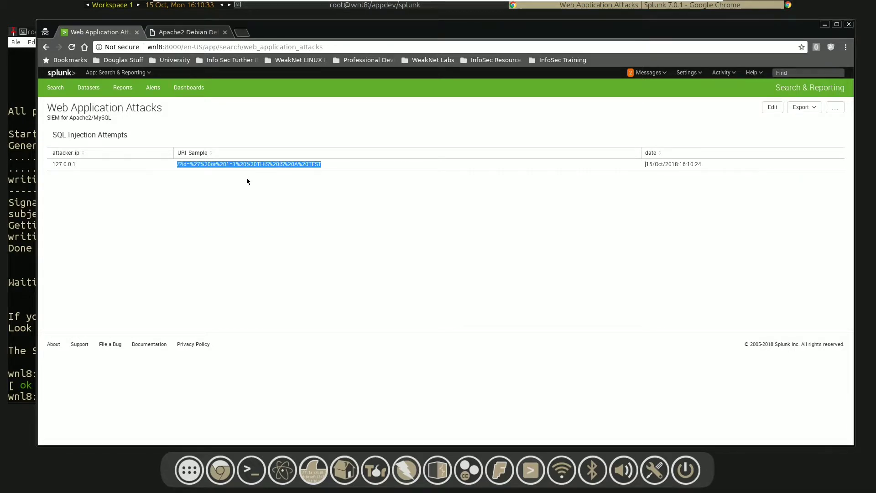
{"action": "left_click_drag", "start_coordinate": [322, 164], "coordinate": [182, 169]}
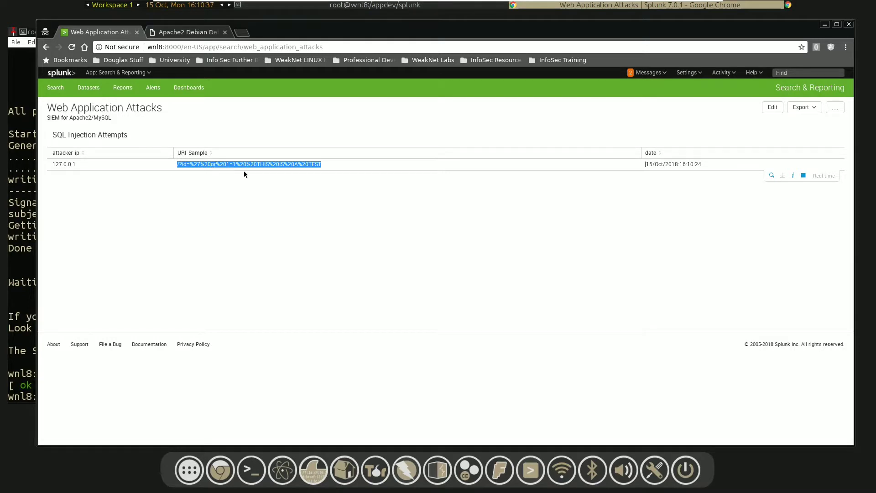
{"action": "left_click", "coordinate": [294, 196]}
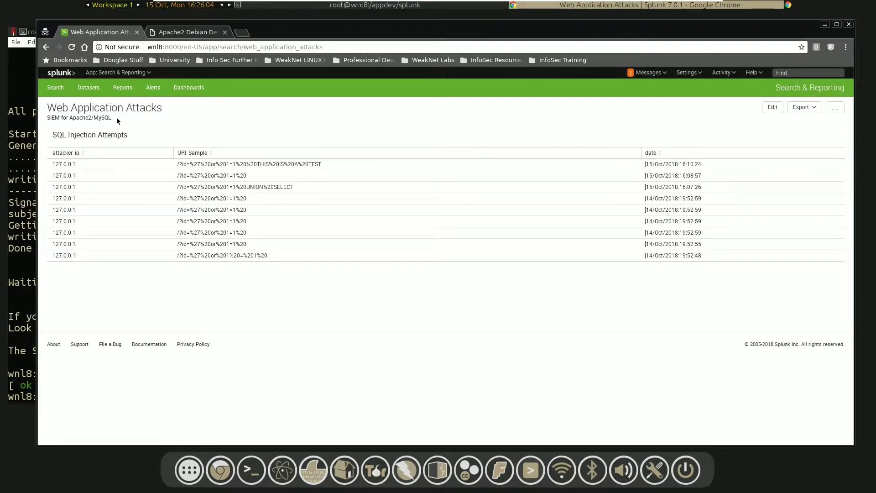
- Select the 'Web Application Attacks' dashboard title and the SQL Injection Attempts panel title text
{"action": "triple_click", "coordinate": [98, 114]}
{"action": "double_click", "coordinate": [91, 135]}
{"action": "left_click", "coordinate": [98, 136]}
{"action": "triple_click", "coordinate": [125, 110]}
{"action": "double_click", "coordinate": [121, 110]}
{"action": "triple_click", "coordinate": [121, 110]}
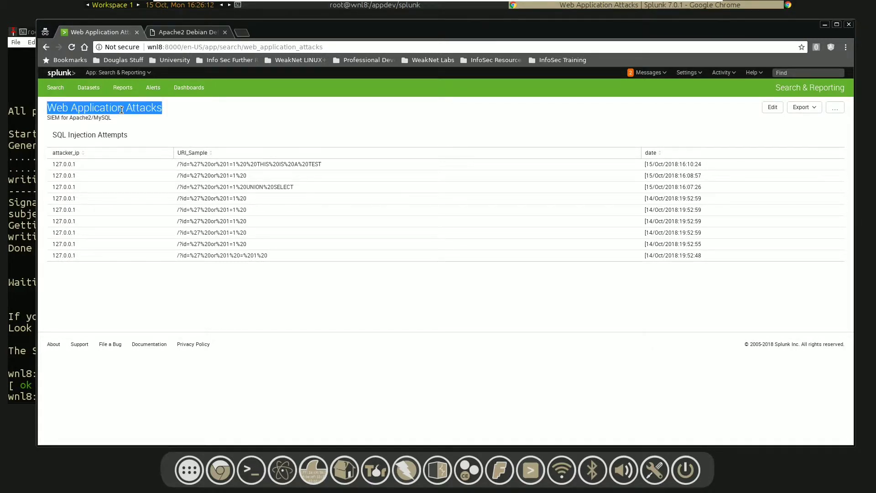
- On the Apache test page, select the script alert(1337) payload in the address
{"action": "left_click", "coordinate": [182, 32]}
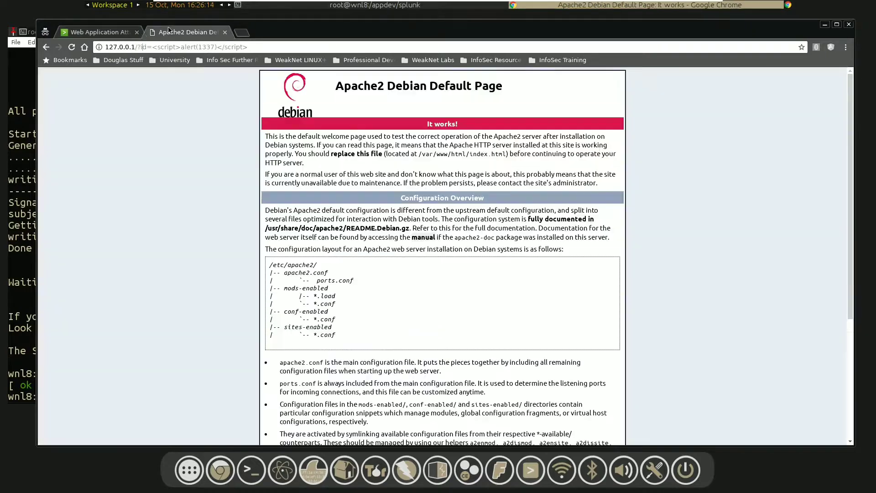
{"action": "left_click_drag", "start_coordinate": [260, 47], "coordinate": [152, 47]}
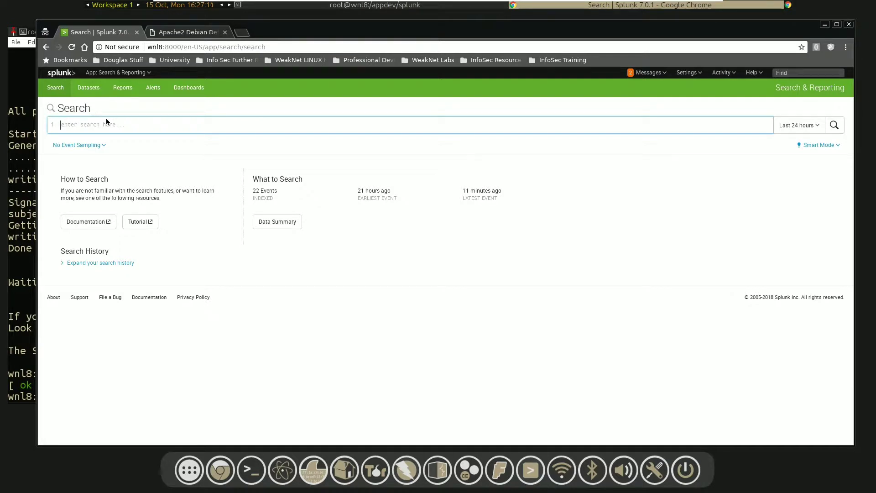
- Search index=main | regex id = ".*script.*alert\(" to find the one script alert request
{"action": "type", "text": "index=main"}
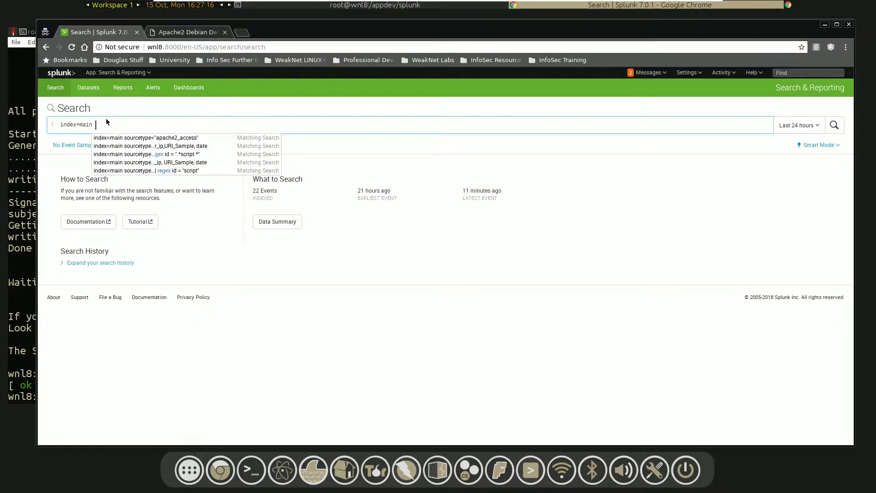
{"action": "key", "text": "shift+Return"}
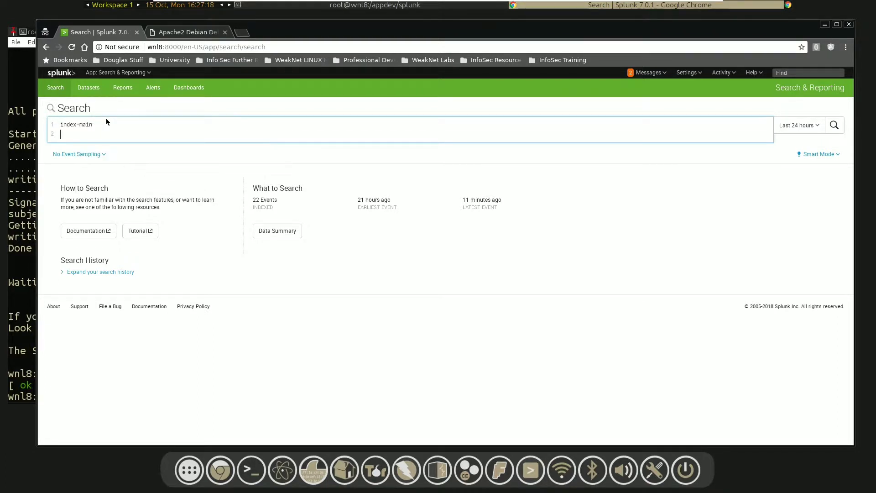
{"action": "type", "text": "| regex "}
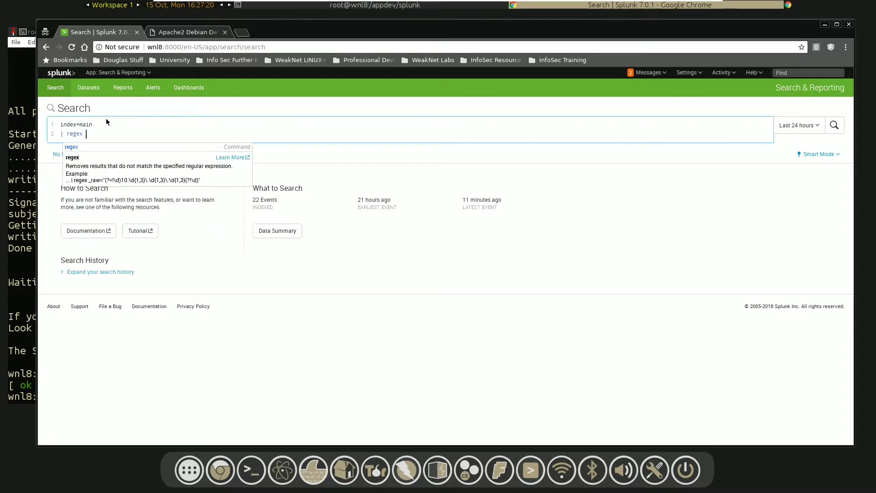
{"action": "type", "text": "id = "}
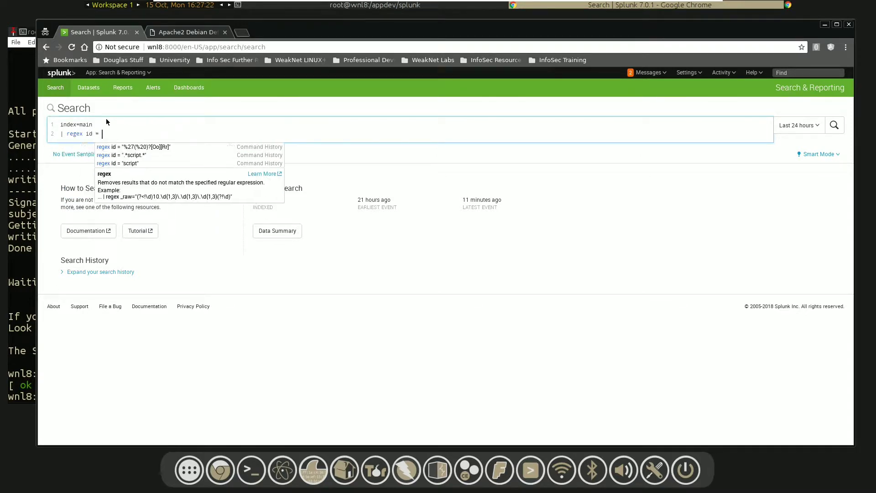
{"action": "type", "text": "\""}
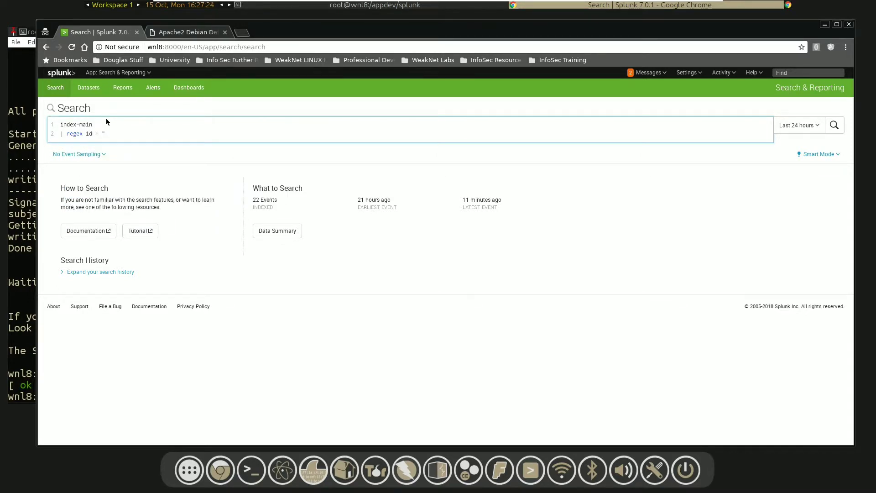
{"action": "type", "text": ".*script.*alert(\""}
{"action": "key", "text": "Return"}
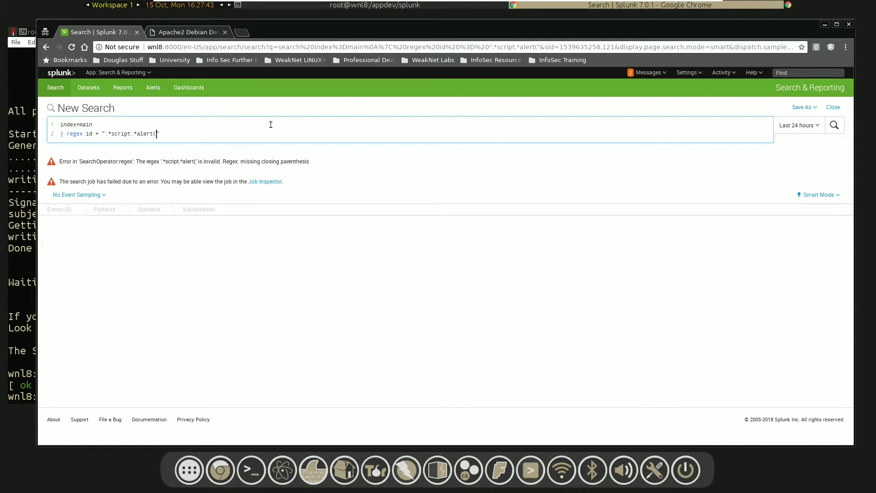
{"action": "key", "text": "Left"}
{"action": "type", "text": "\\"}
{"action": "key", "text": "Return"}
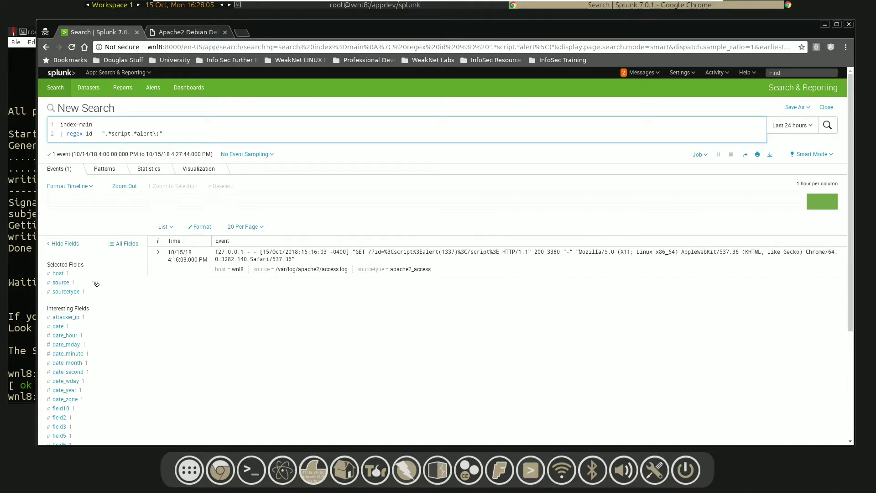
- Check the sourcetype summary and expand the XSS event to review its fields
{"action": "left_click", "coordinate": [68, 292]}
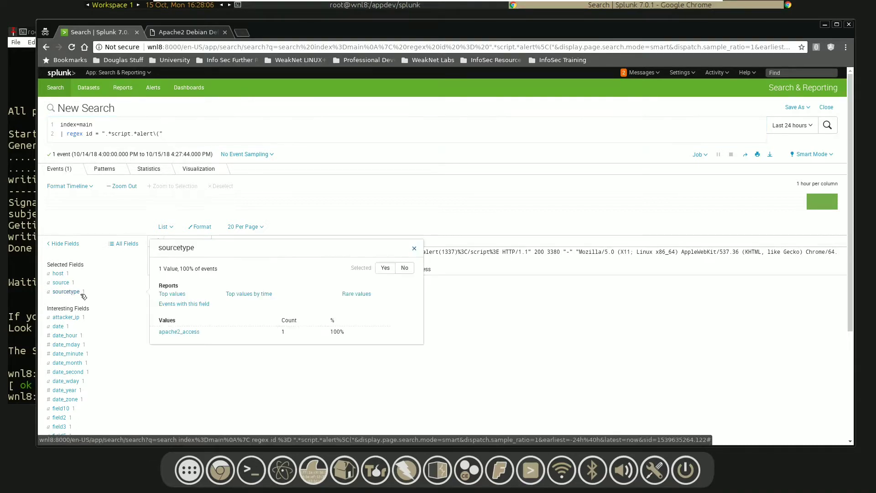
{"action": "left_click", "coordinate": [468, 327]}
{"action": "left_click", "coordinate": [160, 266]}
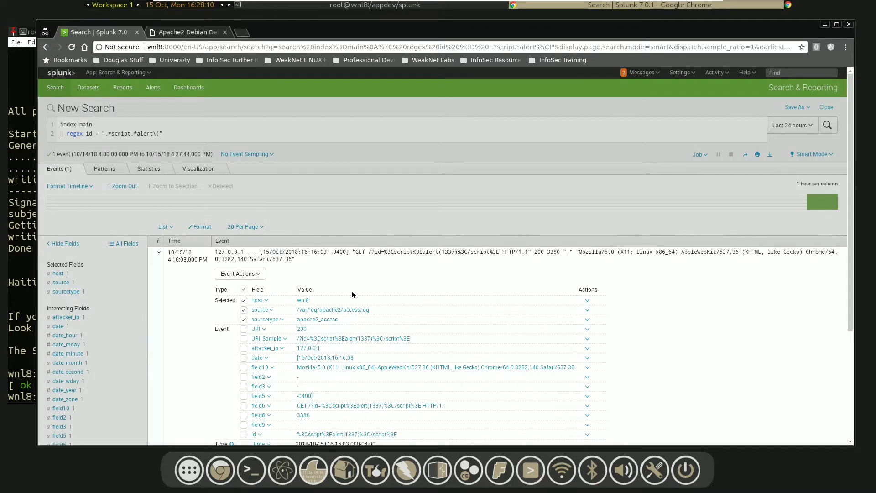
{"action": "scroll", "coordinate": [353, 295], "scroll_direction": "down", "scroll_amount": 1}
{"action": "scroll", "coordinate": [319, 320], "scroll_direction": "down", "scroll_amount": 1}
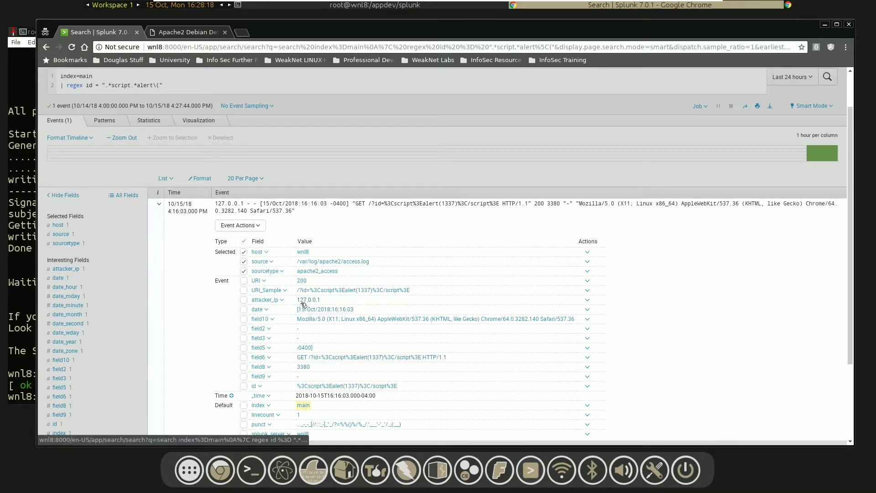
{"action": "scroll", "coordinate": [297, 223], "scroll_direction": "up", "scroll_amount": 2}
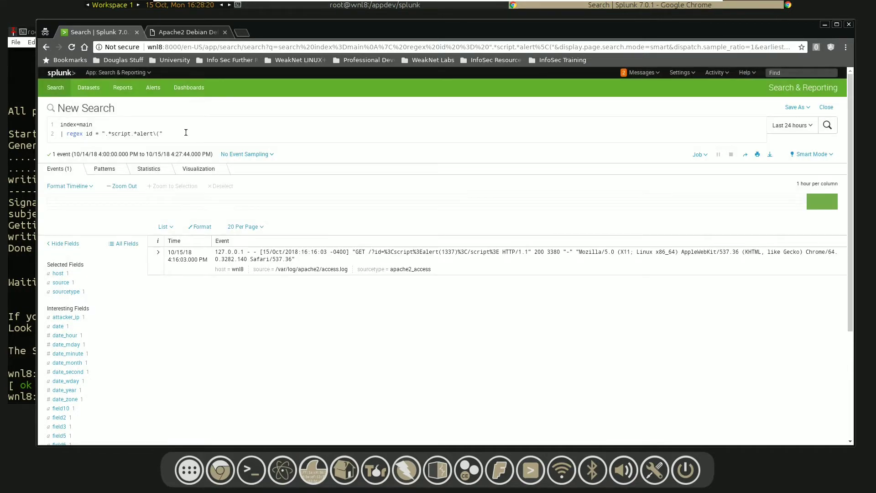
- Append '| table attacker_ip, URI_Sample, date' to the search and run it
{"action": "left_click", "coordinate": [180, 134]}
{"action": "key", "text": "shift+Return"}
{"action": "type", "text": "| "}
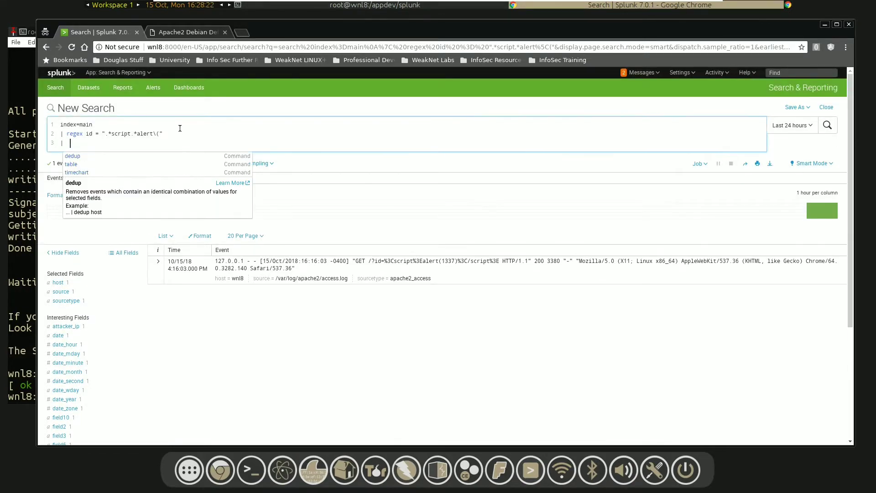
{"action": "type", "text": "table "}
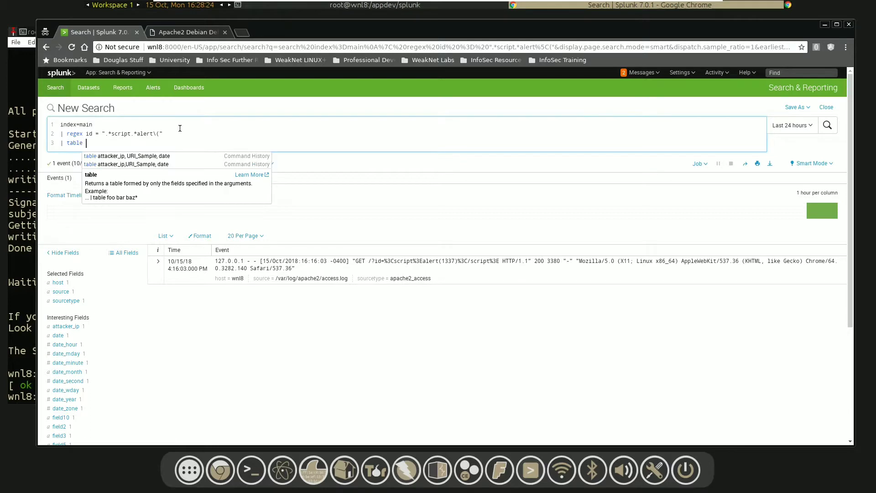
{"action": "type", "text": "attacker_ip, URI_Sample, date"}
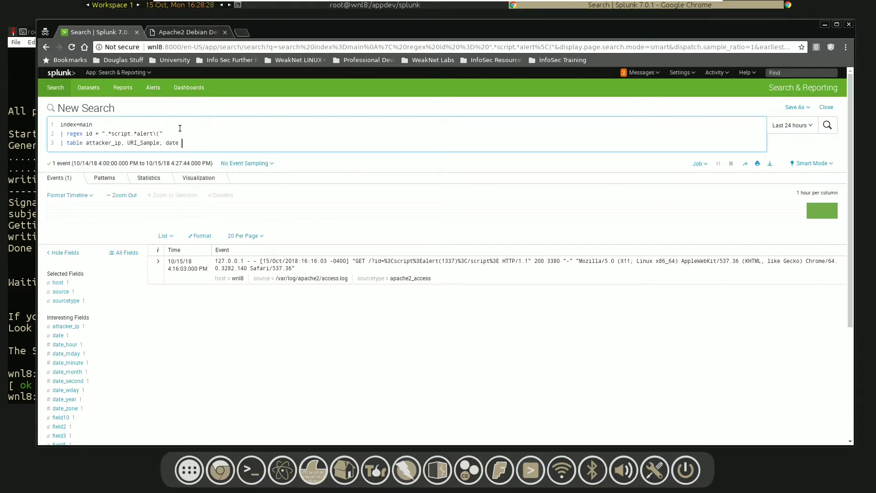
{"action": "key", "text": "Down"}
{"action": "key", "text": "Return"}
{"action": "key", "text": "Return"}
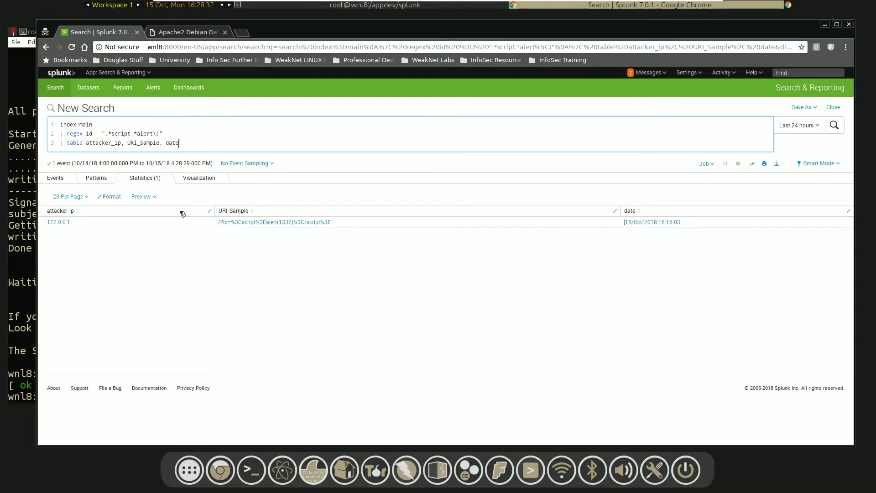
- Save the search as a dashboard panel on the existing Web Application Attacks dashboard
{"action": "left_click", "coordinate": [805, 109]}
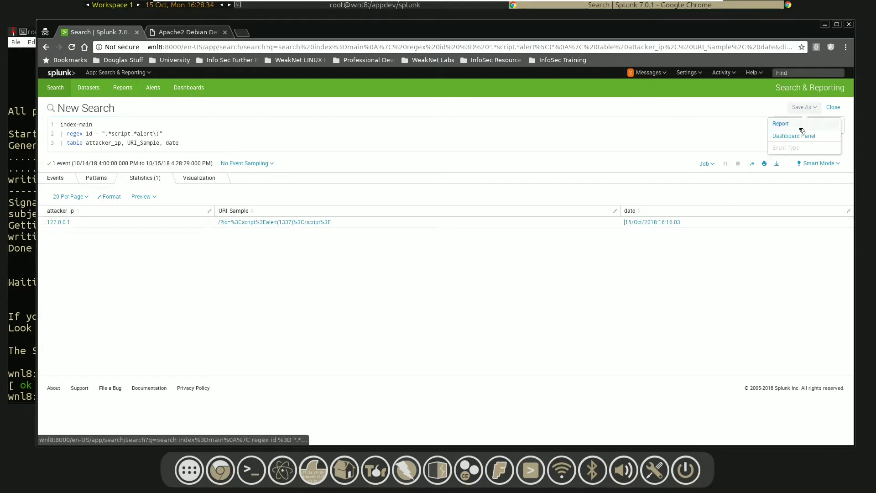
{"action": "left_click", "coordinate": [788, 125]}
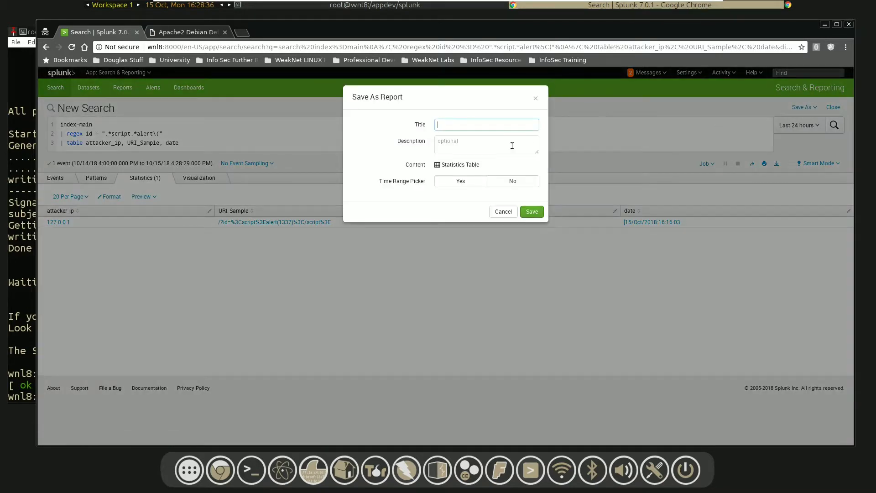
{"action": "left_click", "coordinate": [504, 211]}
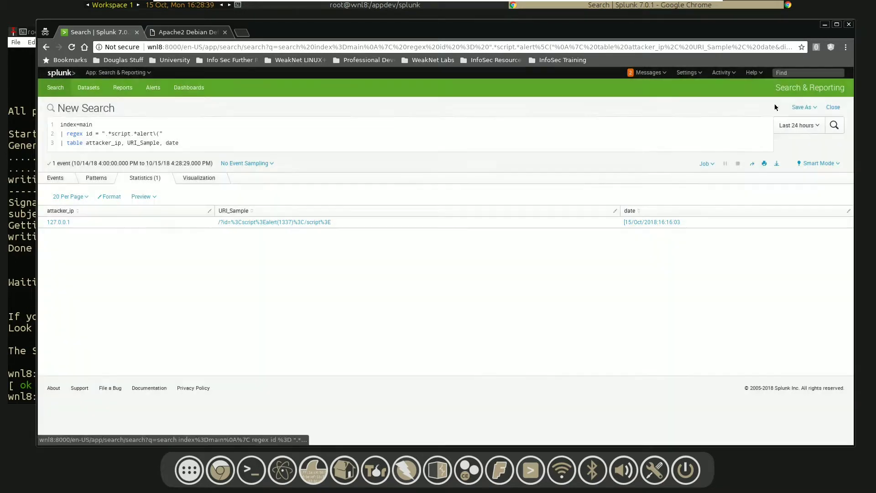
{"action": "left_click", "coordinate": [802, 106]}
{"action": "left_click", "coordinate": [799, 142]}
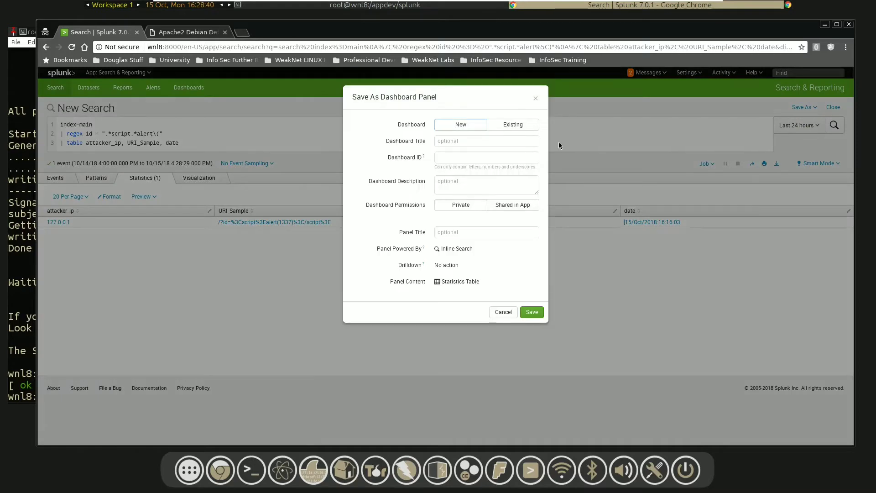
{"action": "left_click", "coordinate": [513, 124]}
{"action": "left_click", "coordinate": [487, 145]}
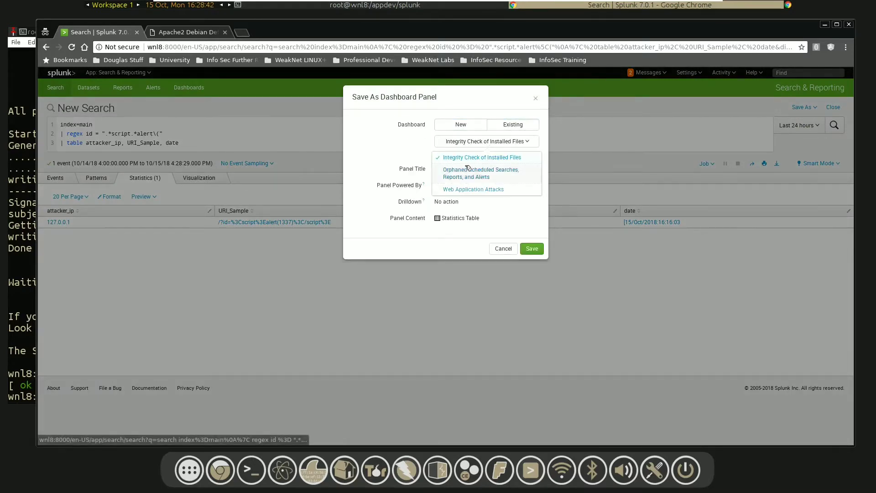
{"action": "left_click", "coordinate": [482, 189]}
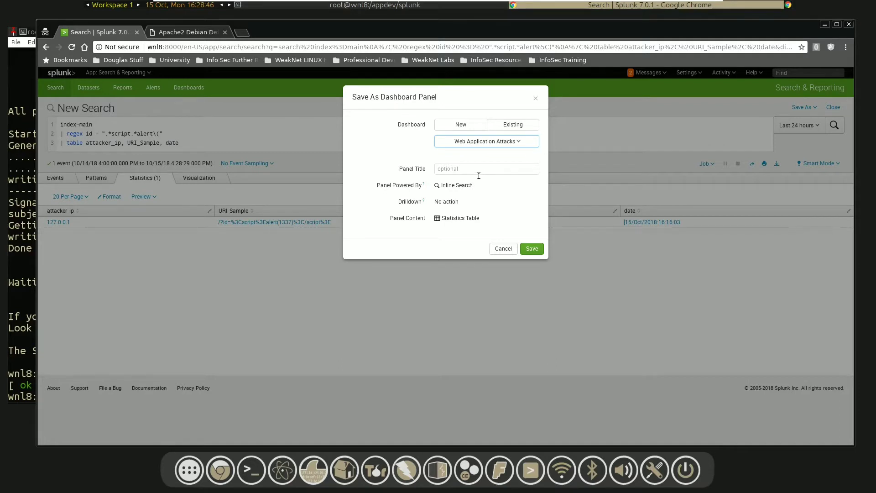
- Title the panel 'XSS Attempts', save it, and view the dashboard
{"action": "left_click", "coordinate": [524, 169]}
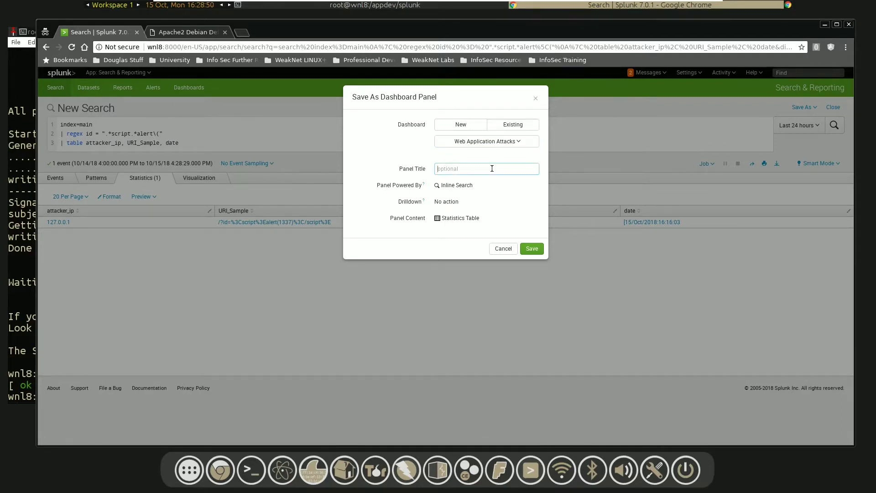
{"action": "type", "text": "XSS Attempts"}
{"action": "left_click", "coordinate": [532, 248]}
{"action": "left_click", "coordinate": [510, 158]}
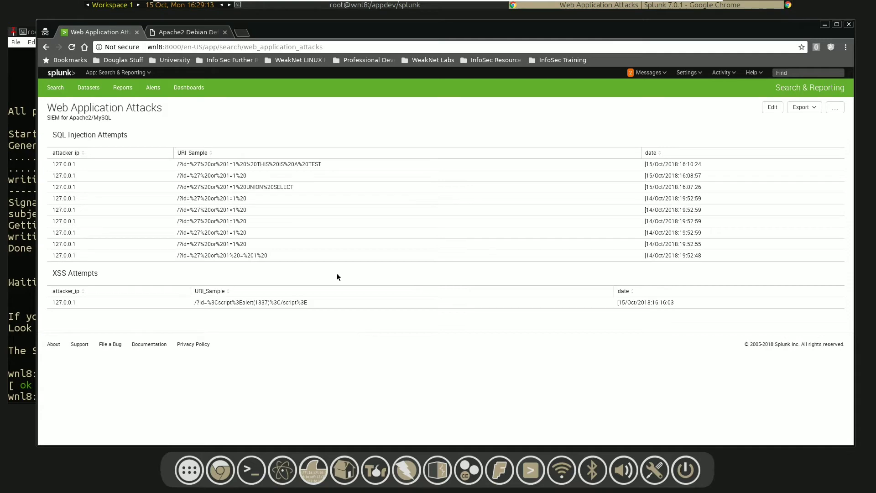
- Review the script payload in the Apache test URL, then return to the updated dashboard
{"action": "left_click", "coordinate": [185, 32]}
{"action": "left_click", "coordinate": [187, 48]}
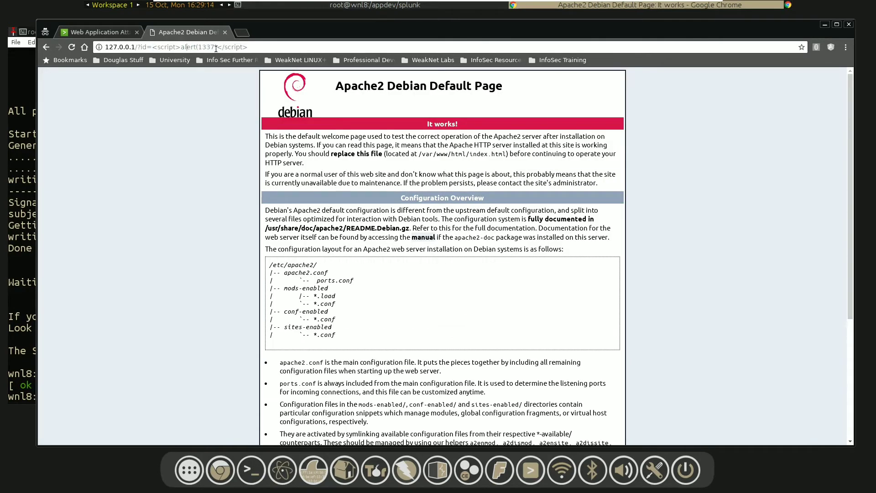
{"action": "left_click_drag", "start_coordinate": [252, 48], "coordinate": [152, 51]}
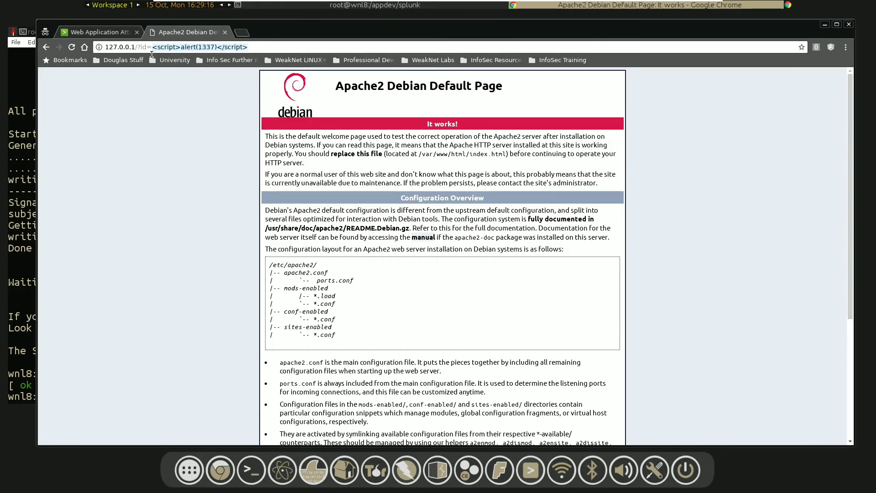
{"action": "left_click", "coordinate": [118, 33]}
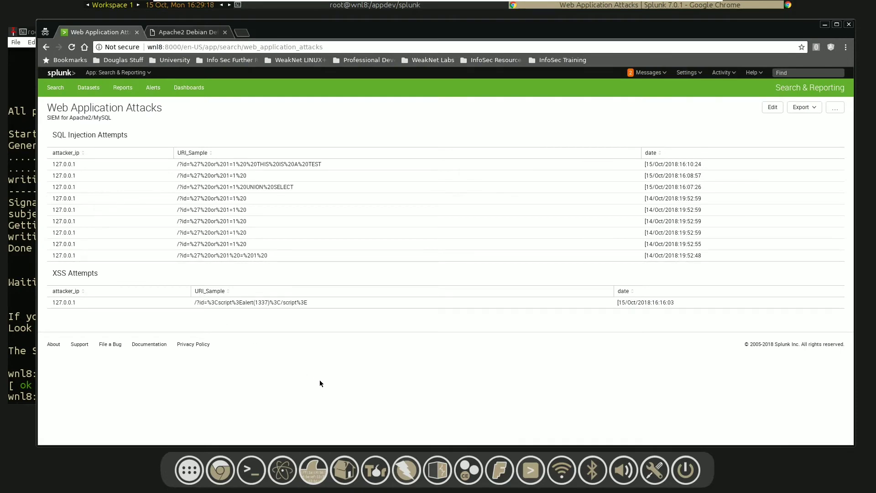